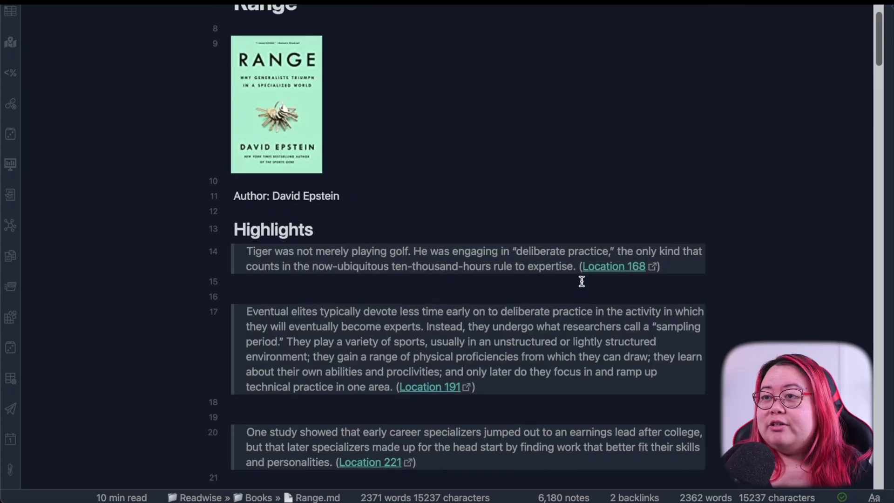
# Scroll down through the Range note beside the start= search results.
pyautogui.scroll(-3, 581, 281)
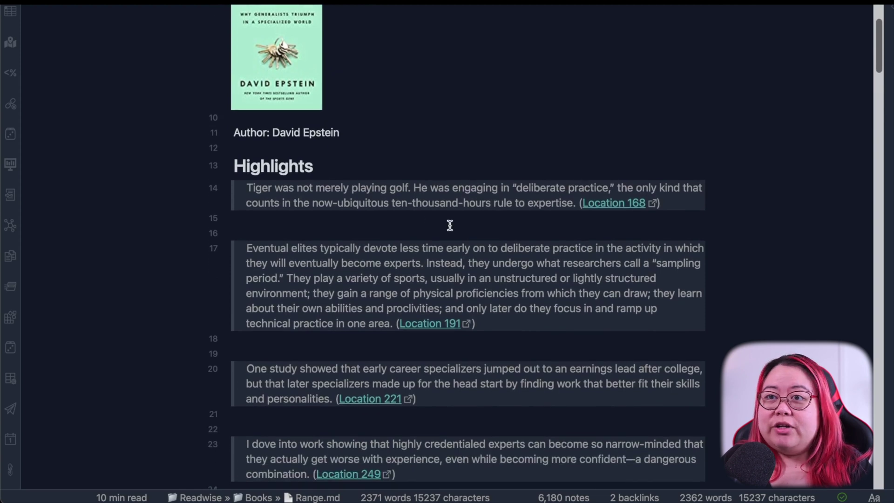
pyautogui.scroll(-9, 450, 225)
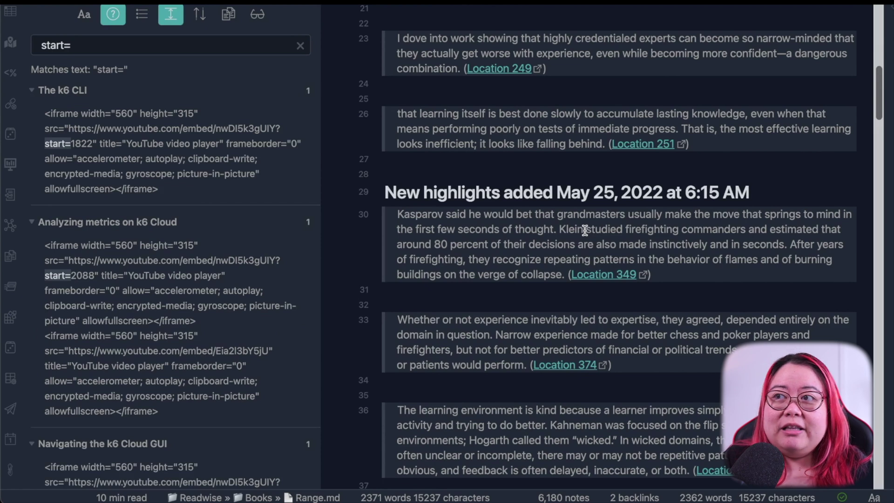
# Show the calendar sidebar and open Range by David J. Epstein in a new pane.
pyautogui.press('super+shift+r')
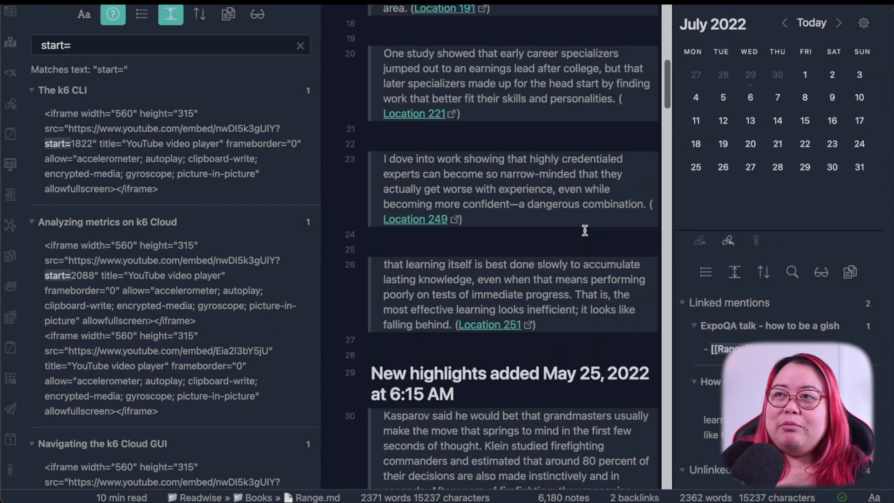
pyautogui.press('super+o')
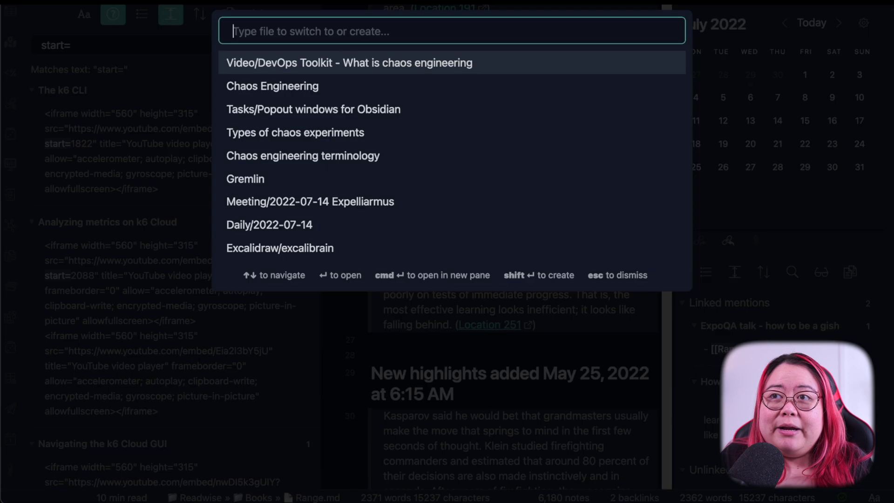
pyautogui.write('range')
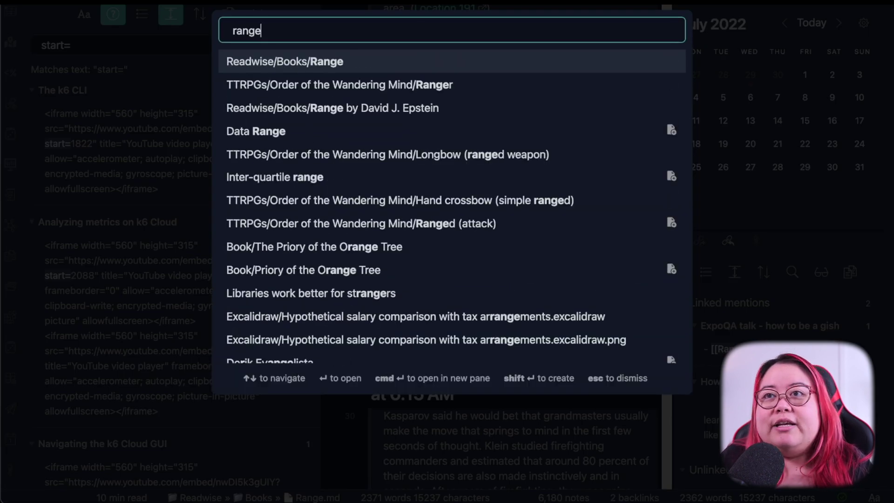
pyautogui.press('Down')
pyautogui.press('Down')
pyautogui.press('super+Return')
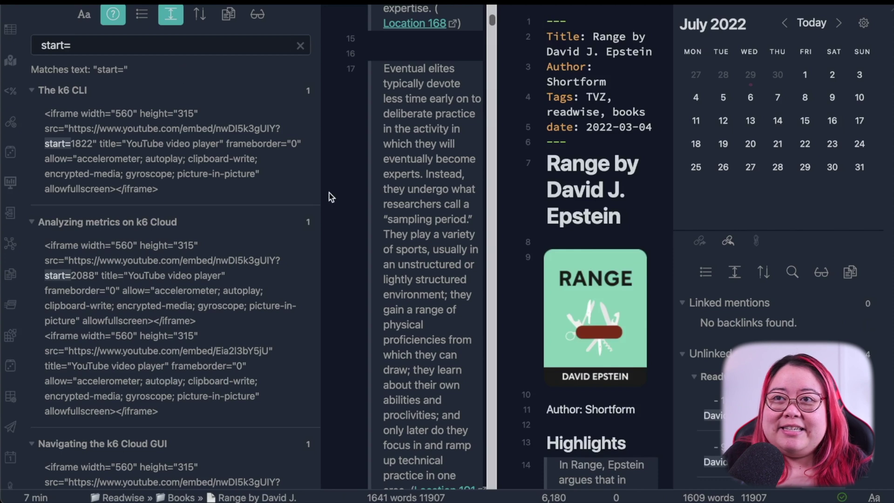
# Narrow the search results and stack the Epstein note below the Range note.
pyautogui.moveTo(321, 186); pyautogui.dragTo(212, 203)
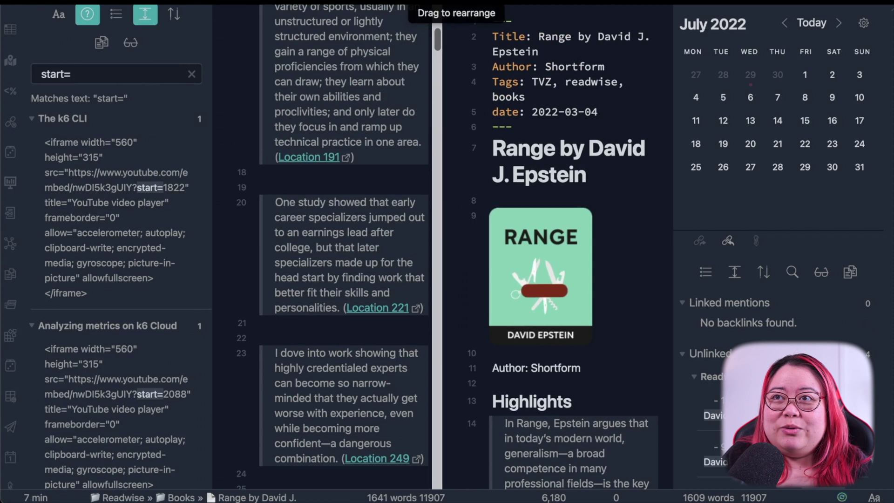
pyautogui.moveTo(456, 4); pyautogui.dragTo(310, 401)
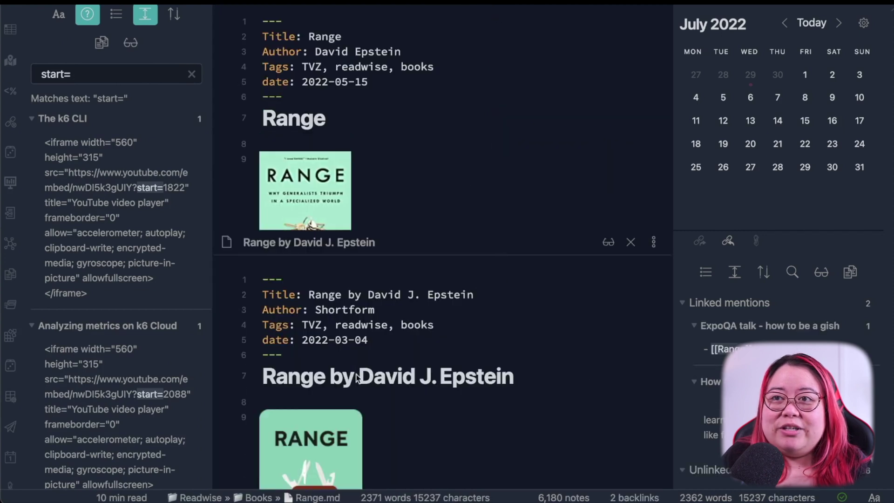
pyautogui.scroll(-15, 540, 336)
pyautogui.scroll(-5, 496, 123)
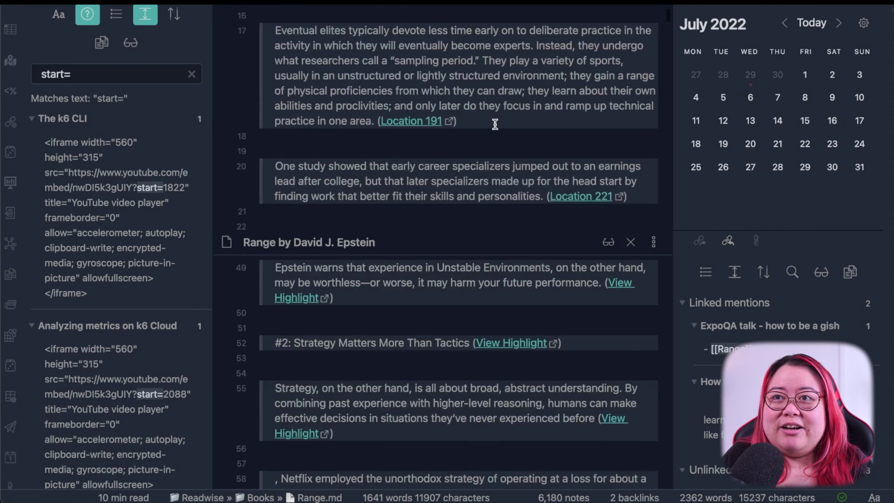
pyautogui.scroll(-3, 495, 124)
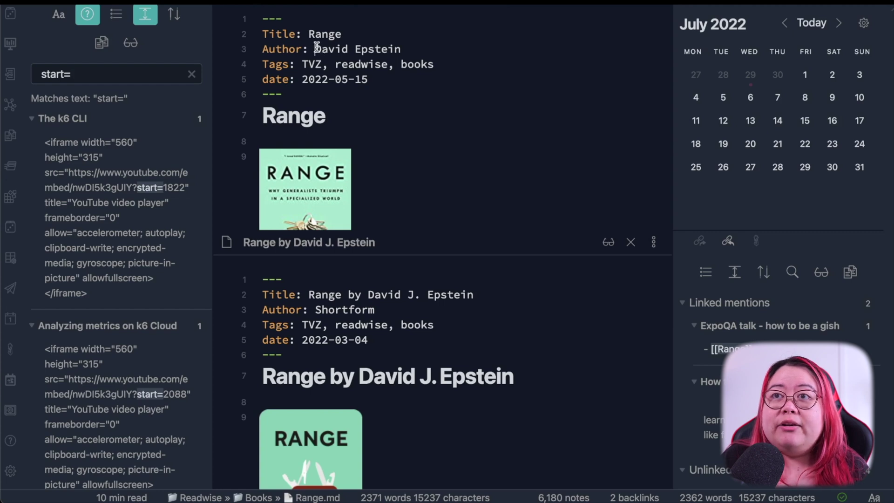
# Select each note's author (David Epstein, Shortform) and move the Epstein note beside Range.
pyautogui.moveTo(315, 50); pyautogui.dragTo(441, 45)
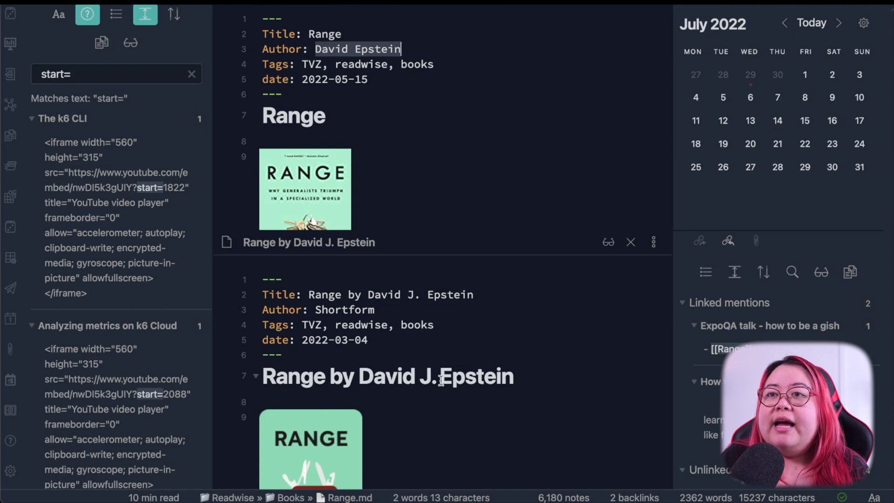
pyautogui.click(466, 332)
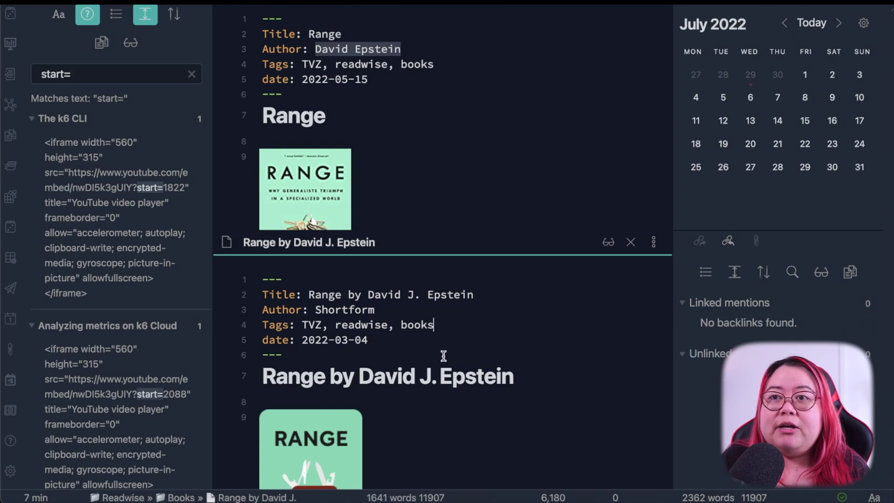
pyautogui.doubleClick(319, 309)
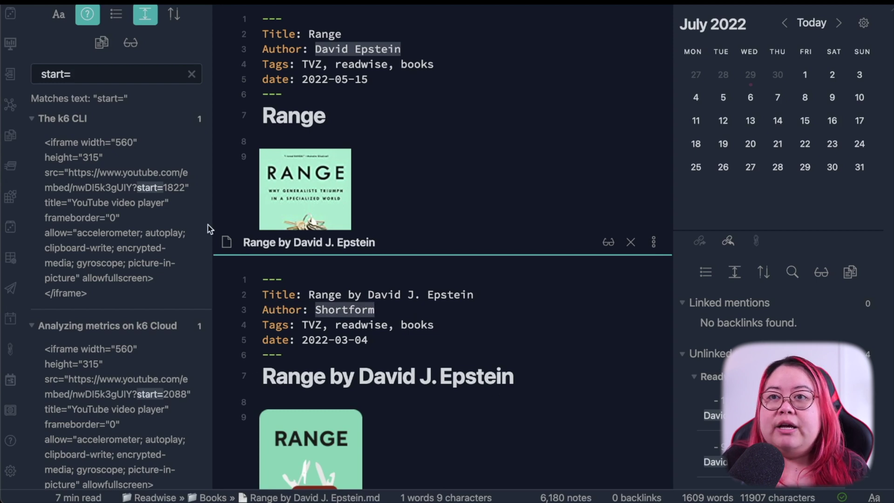
pyautogui.moveTo(226, 243); pyautogui.dragTo(614, 140)
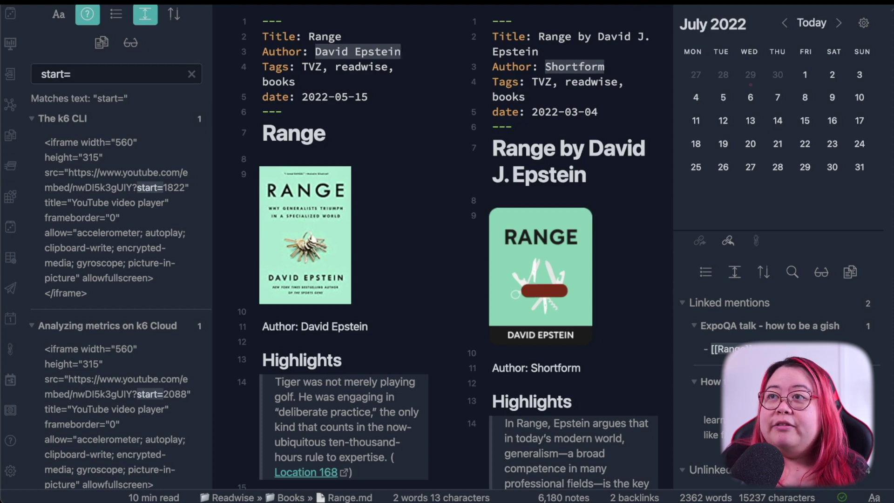
# Move the Epstein note into its own window and shift that window right.
pyautogui.click(662, 7)
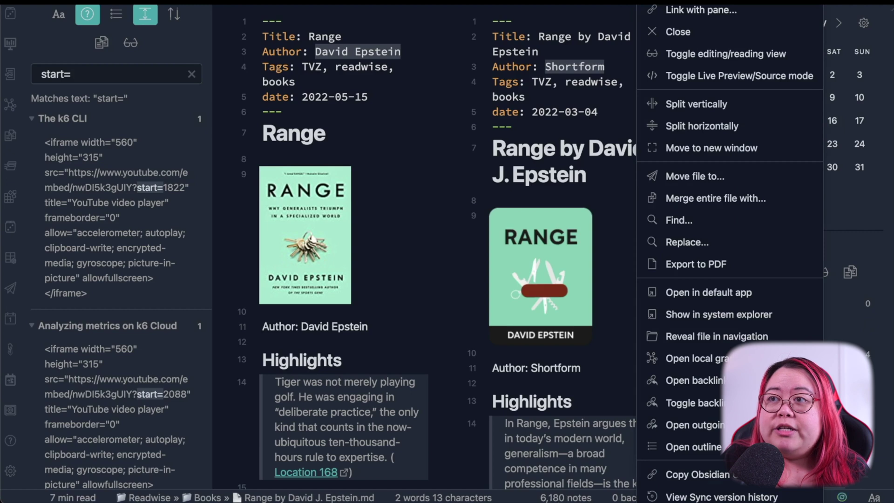
pyautogui.scroll(-1, 700, 139)
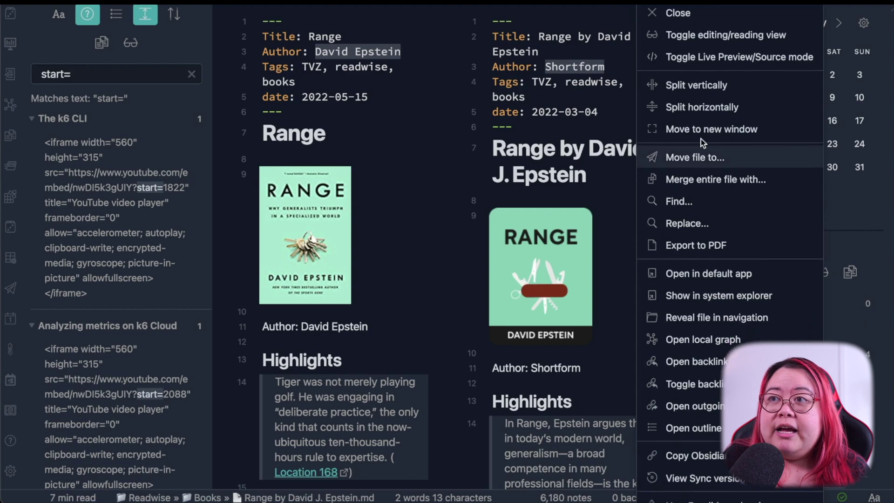
pyautogui.click(674, 135)
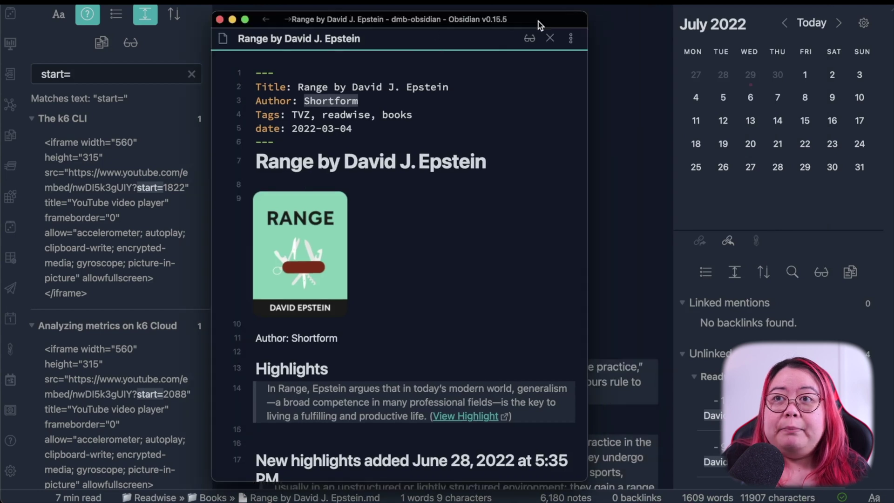
pyautogui.moveTo(539, 24); pyautogui.dragTo(647, 18)
pyautogui.moveTo(703, 2); pyautogui.dragTo(724, 8)
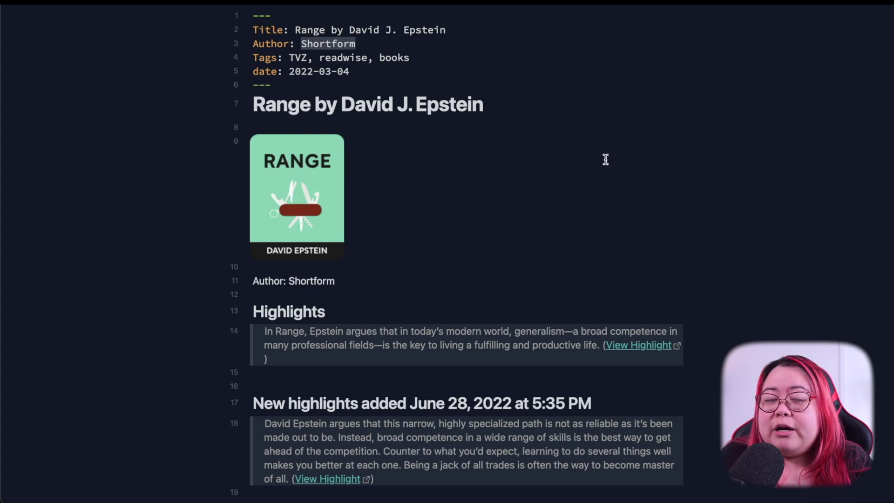
# Switch back to the main Range window from the Window menu and clear the author selection.
pyautogui.press('super+shift+slash')
pyautogui.press('Left')
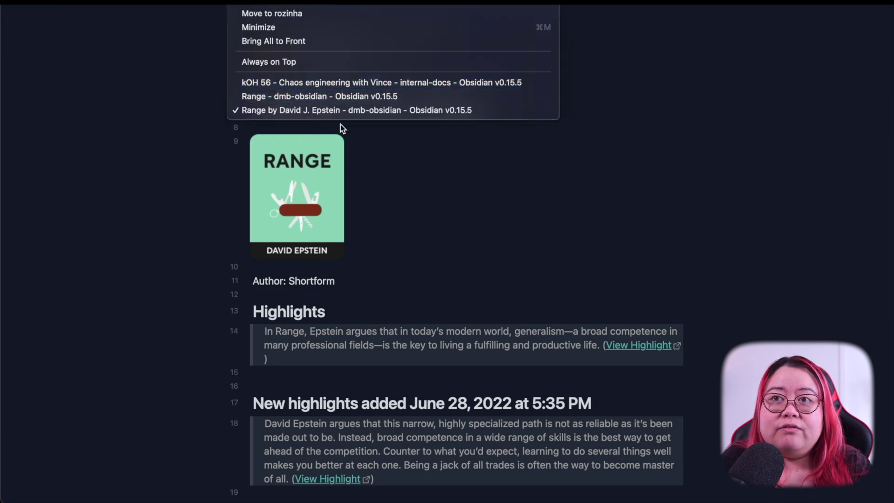
pyautogui.click(311, 96)
pyautogui.click(489, 291)
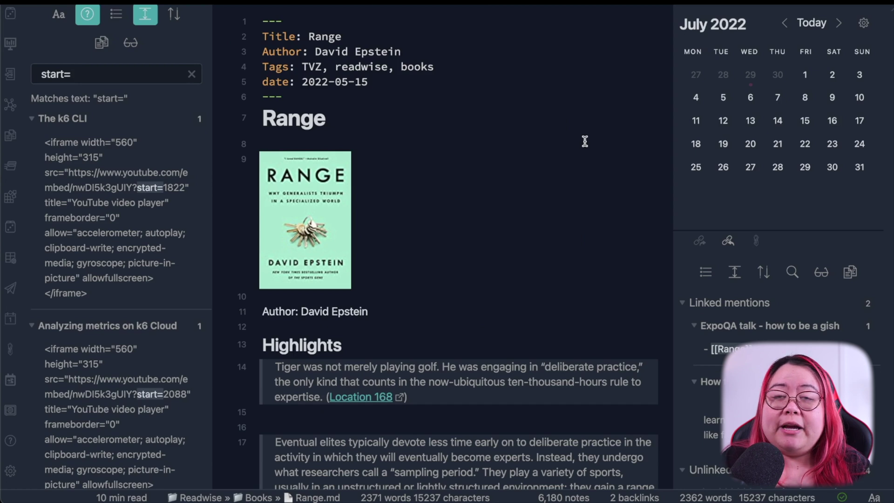
# Move the Range pane into a new window via the command palette and dock it across the lower half.
pyautogui.press('super+p')
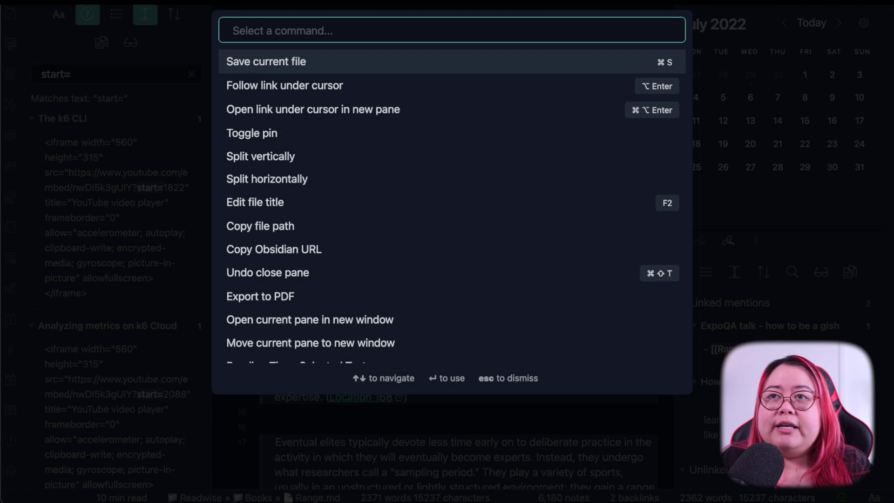
pyautogui.write('new window')
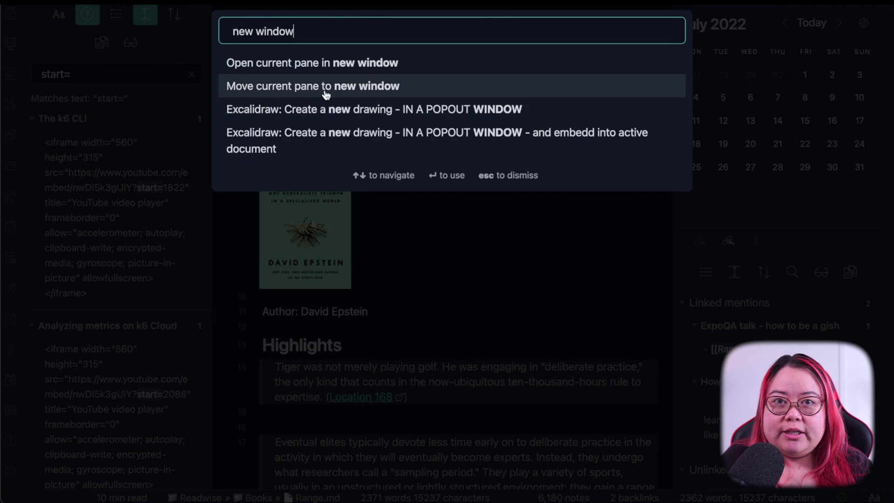
pyautogui.click(326, 93)
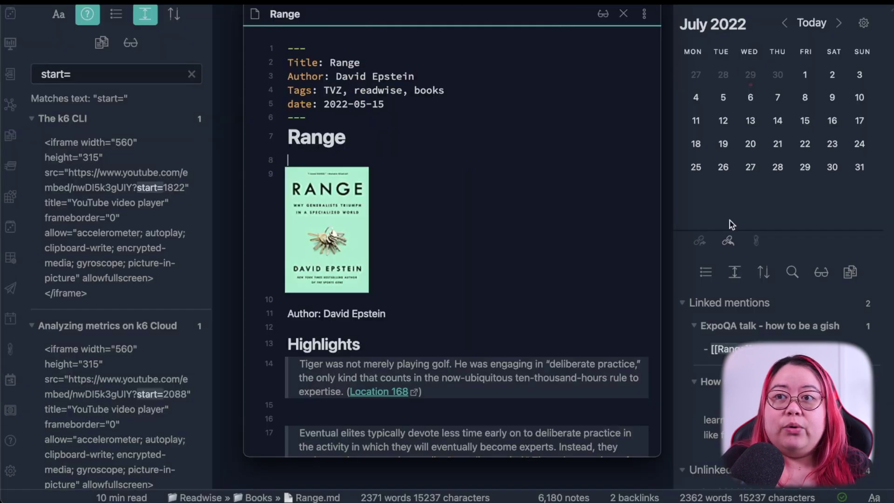
pyautogui.moveTo(438, 6); pyautogui.dragTo(725, 38)
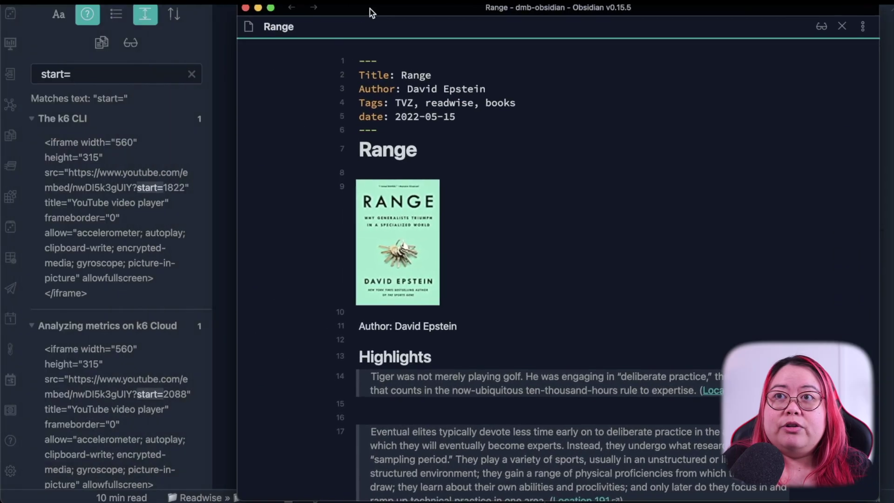
pyautogui.moveTo(370, 10); pyautogui.dragTo(430, 329)
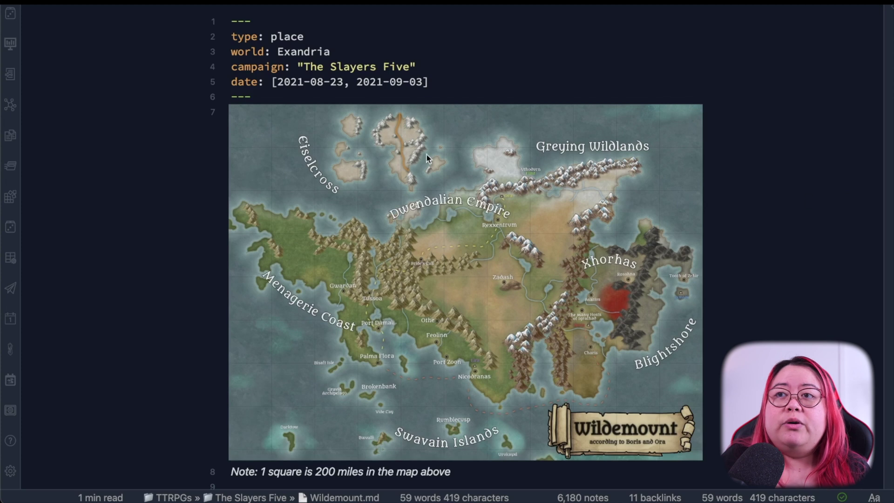
# Open the Wildemount_player.jpg map in its own window, then scroll the note to the regions list.
pyautogui.click(427, 159)
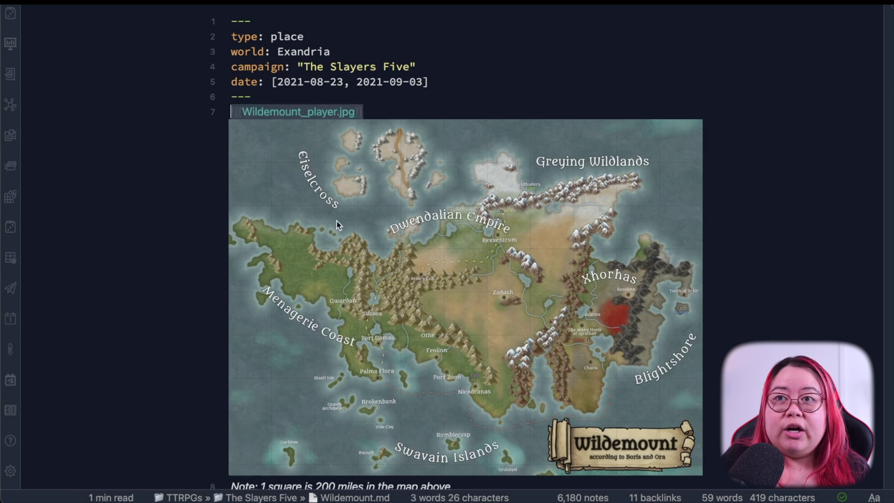
pyautogui.rightClick(308, 115)
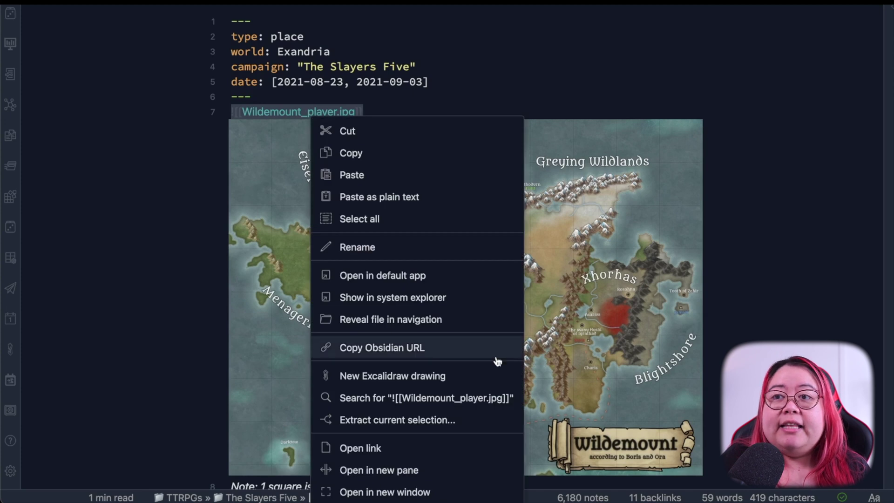
pyautogui.click(431, 493)
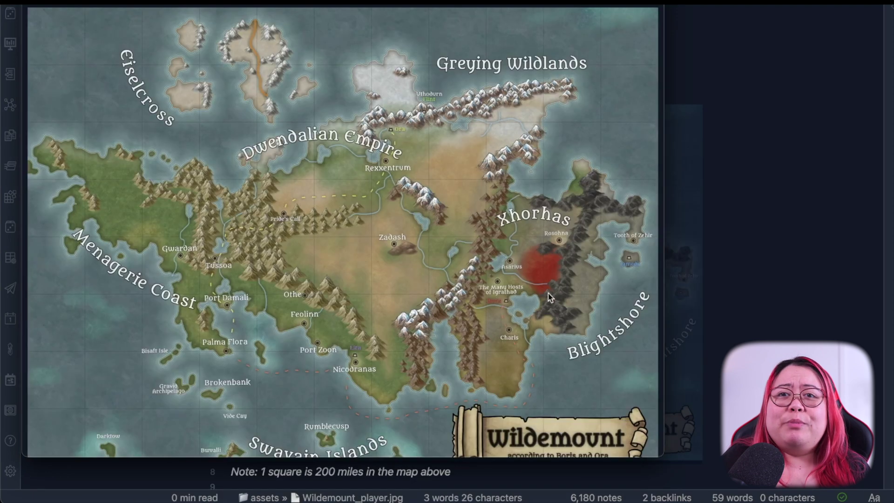
pyautogui.scroll(-2, 382, 275)
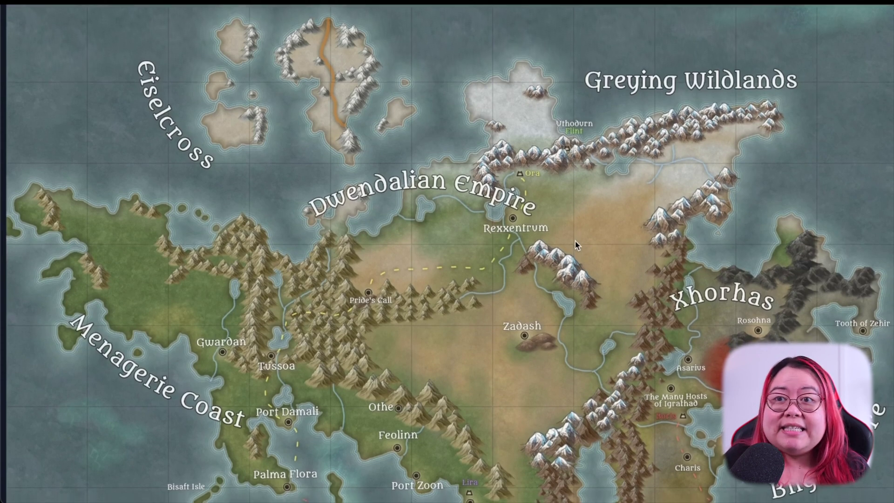
pyautogui.scroll(-2, 575, 241)
pyautogui.scroll(2, 576, 242)
pyautogui.scroll(-2, 577, 242)
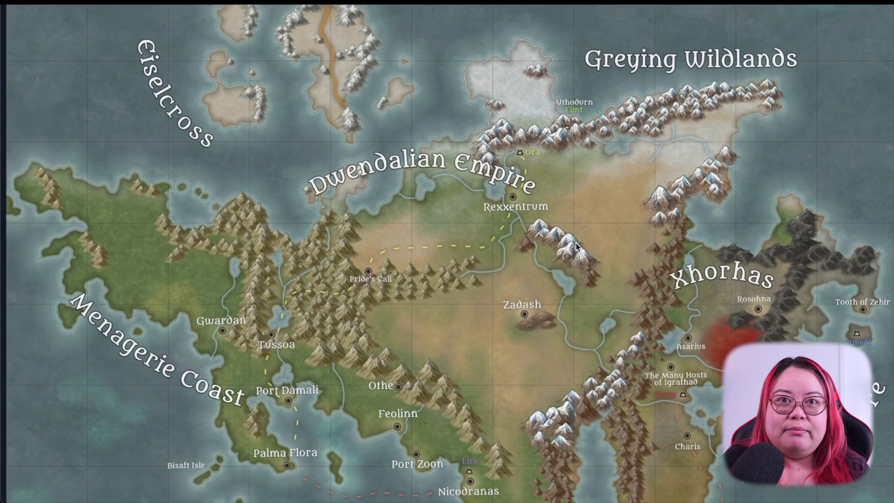
# Open the Menagerie Coast link in a new pane and a new window, stacked under Wildemount.
pyautogui.scroll(-10, 575, 250)
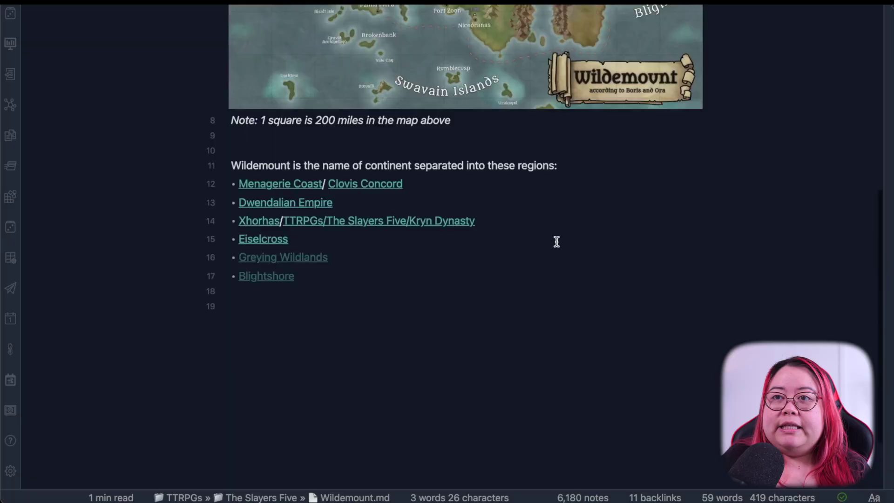
pyautogui.rightClick(295, 106)
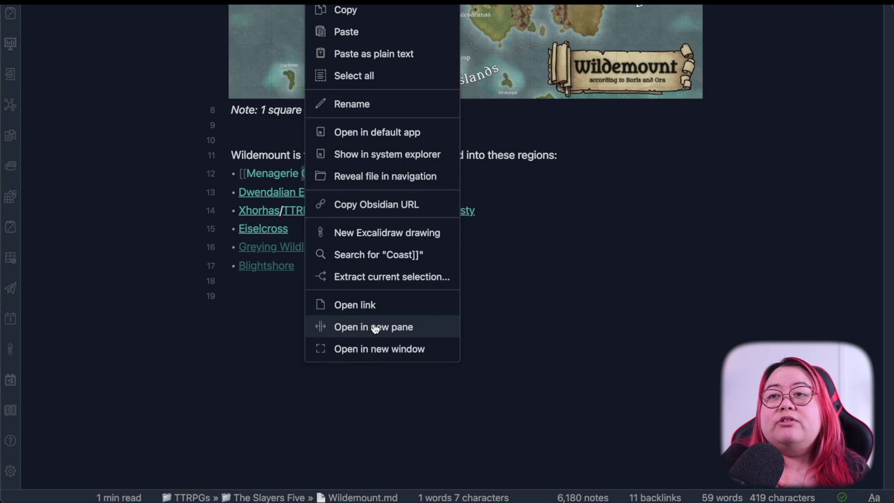
pyautogui.click(375, 328)
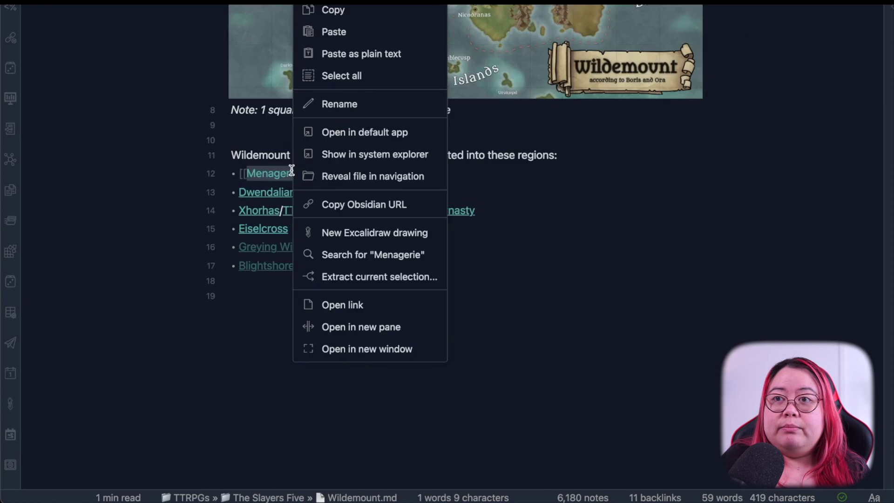
pyautogui.click(350, 350)
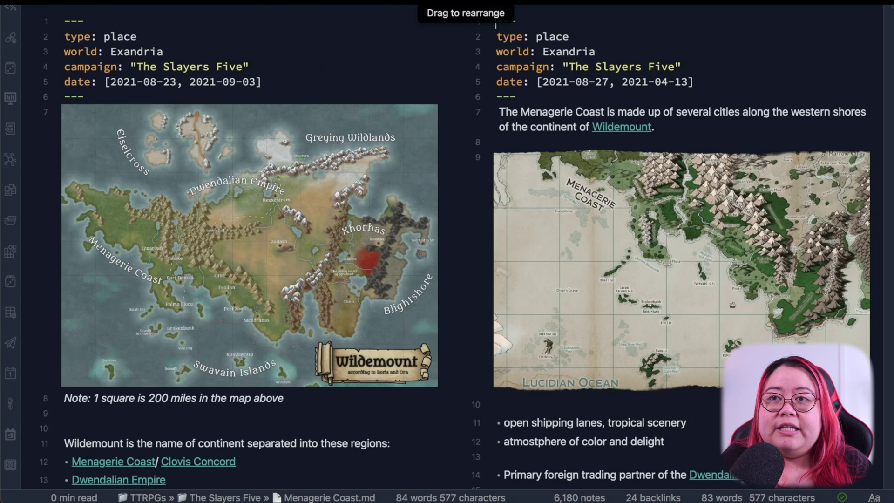
pyautogui.moveTo(466, 7); pyautogui.dragTo(174, 358)
# Place Menagerie Coast left of Wildemount and show Wildemount's backlinks in the right sidebar.
pyautogui.moveTo(43, 241); pyautogui.dragTo(114, 32)
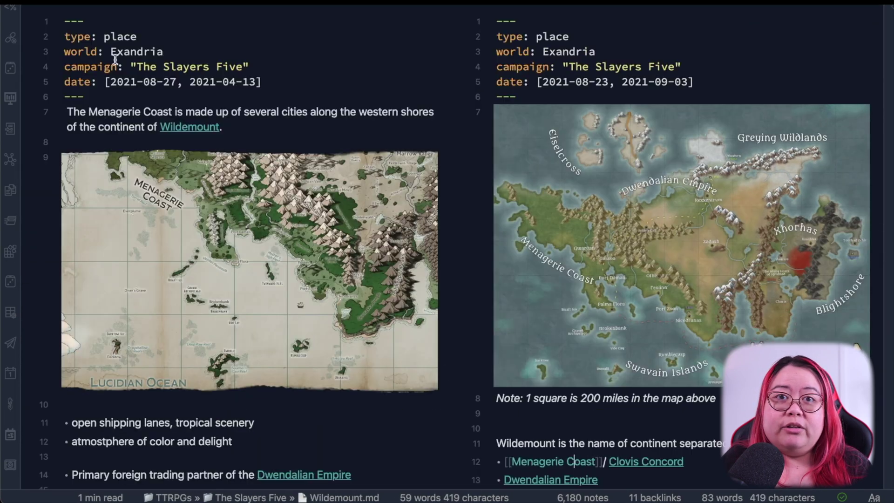
pyautogui.hotkey('ctrl', 'shift', 'b')
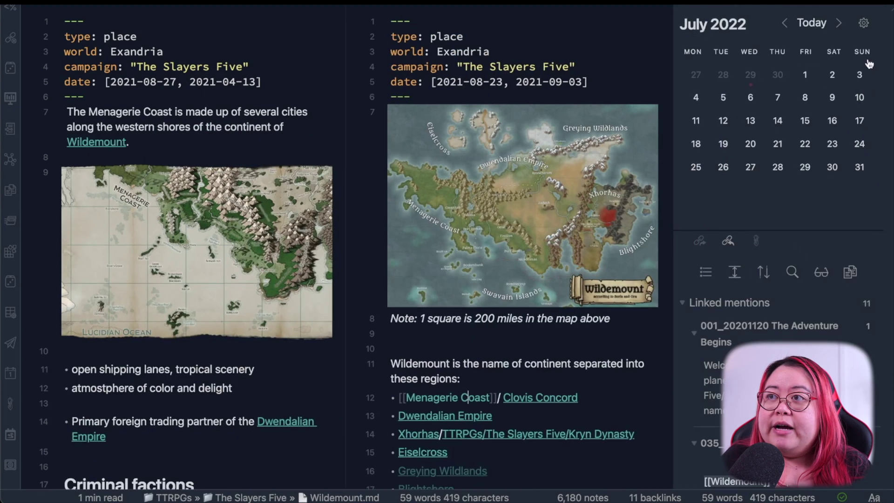
pyautogui.click(729, 242)
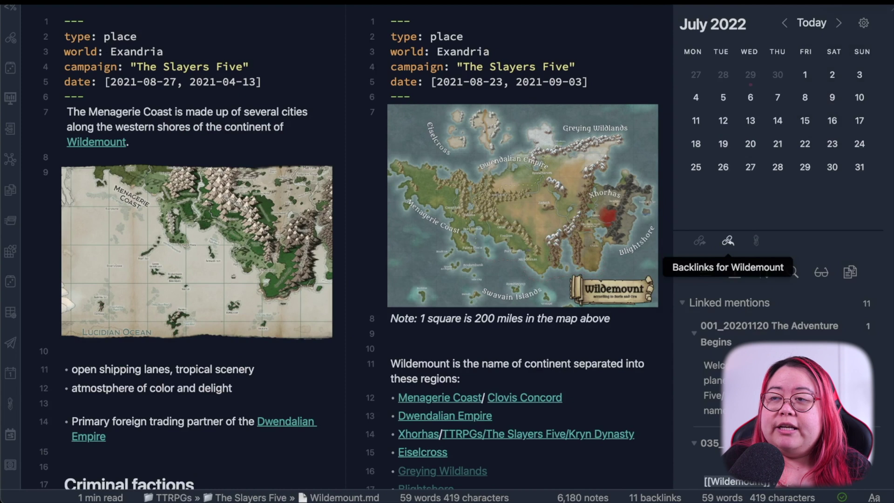
# Dock the Backlinks panel below the Calendar and hide the right sidebar.
pyautogui.moveTo(728, 242); pyautogui.dragTo(566, 206)
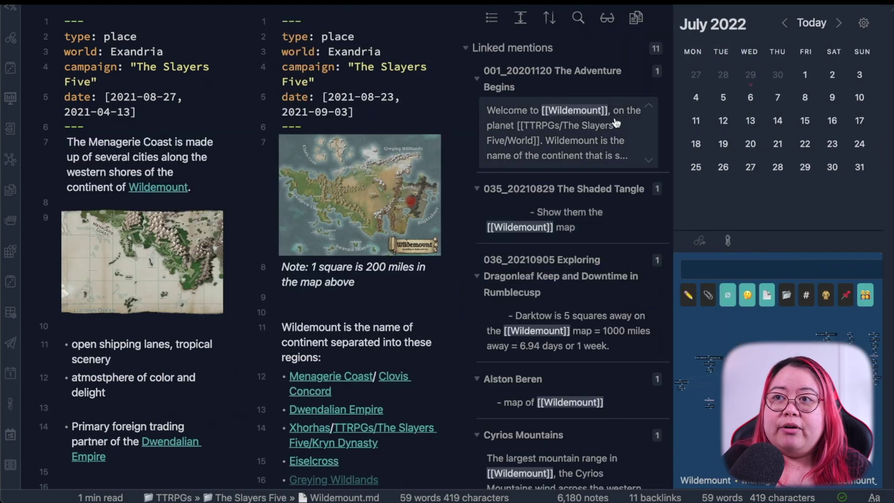
pyautogui.moveTo(469, 13); pyautogui.dragTo(834, 208)
pyautogui.moveTo(728, 327); pyautogui.dragTo(755, 338)
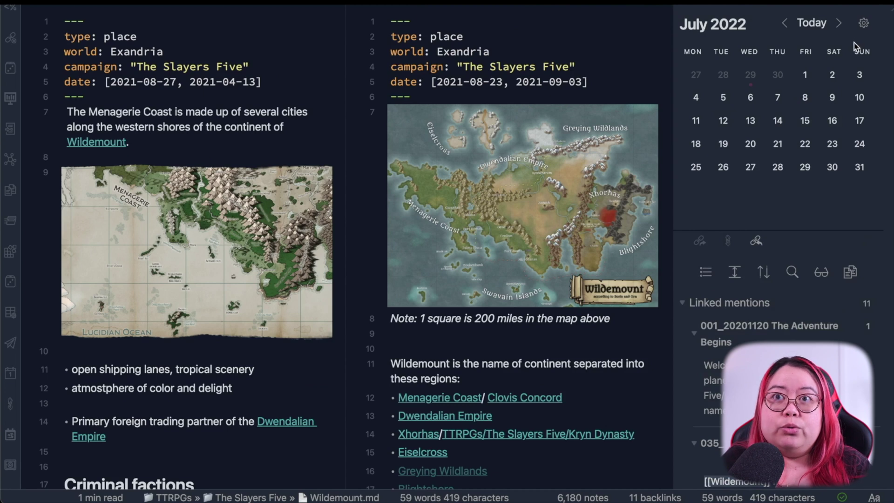
pyautogui.press('super+shift+r')
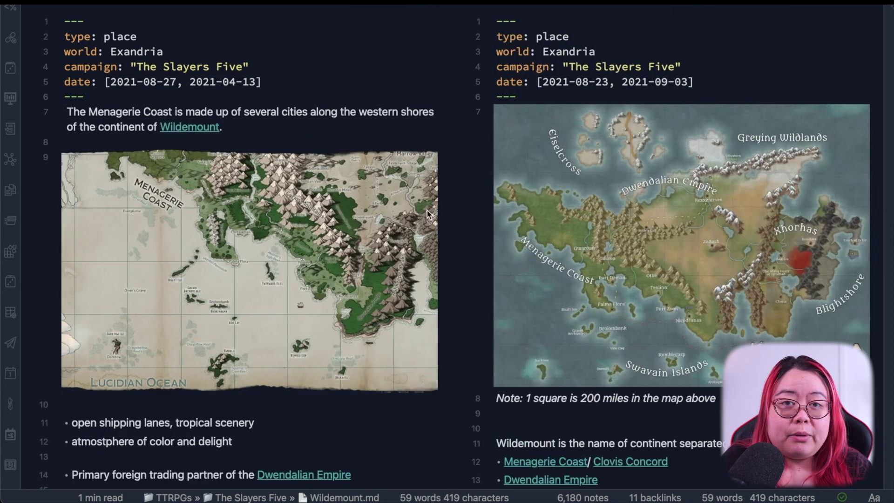
# Pop the Wildemount tab out onto the desktop as its own window and make it full screen.
pyautogui.scroll(3, 10, 251)
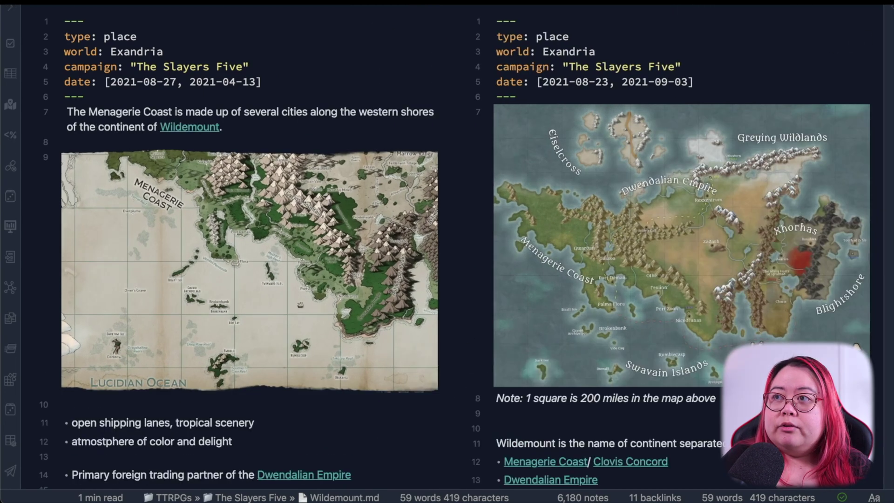
pyautogui.hotkey('ctrl', 'alt', 'e')
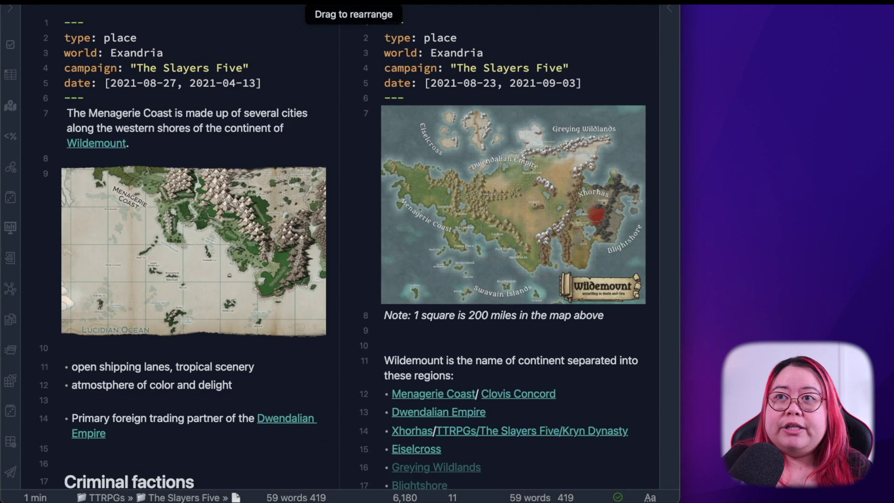
pyautogui.moveTo(354, 7); pyautogui.dragTo(762, 99)
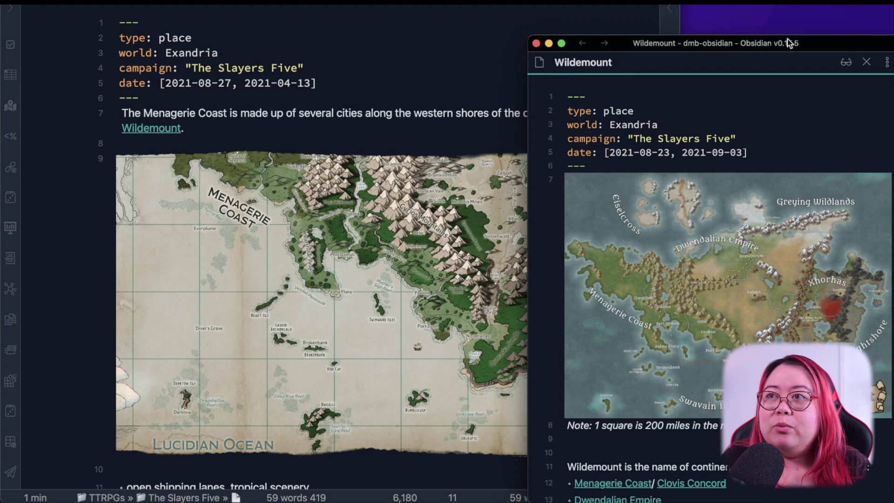
pyautogui.moveTo(828, 39); pyautogui.dragTo(746, 22)
pyautogui.press('ctrl+super+f')
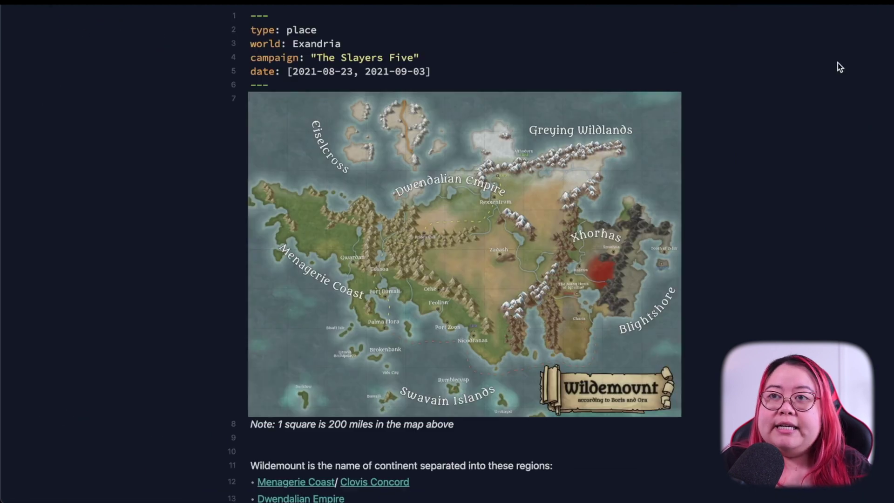
# Open Types of chaos experiments in a new pane and stack it below Wildemount.
pyautogui.press('super+o')
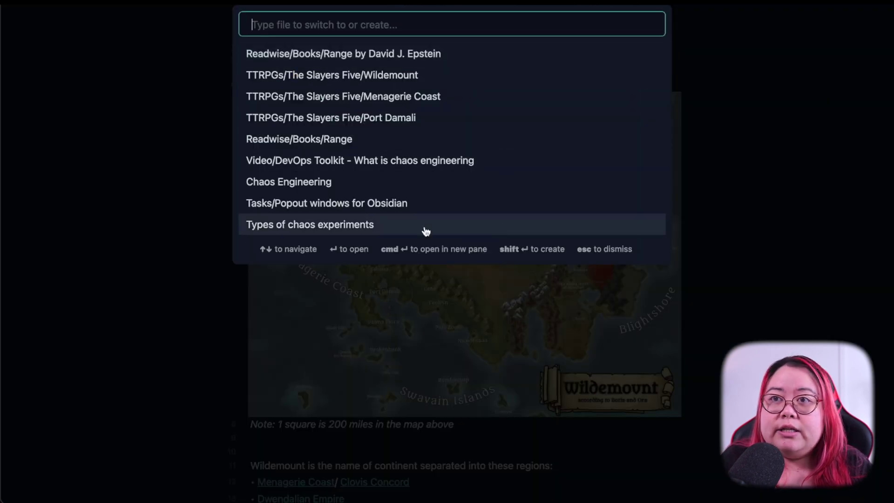
pyautogui.keyDown('super'); pyautogui.click(410, 232); pyautogui.keyUp('super')
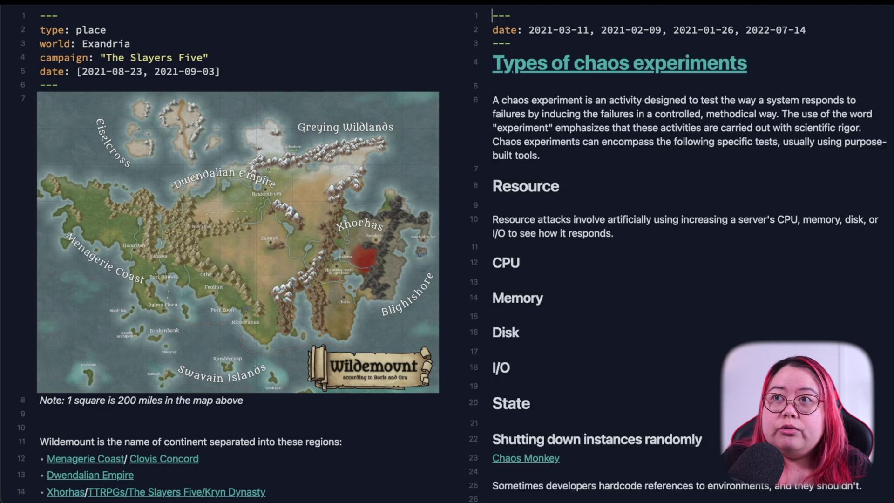
pyautogui.moveTo(470, 7); pyautogui.dragTo(226, 356)
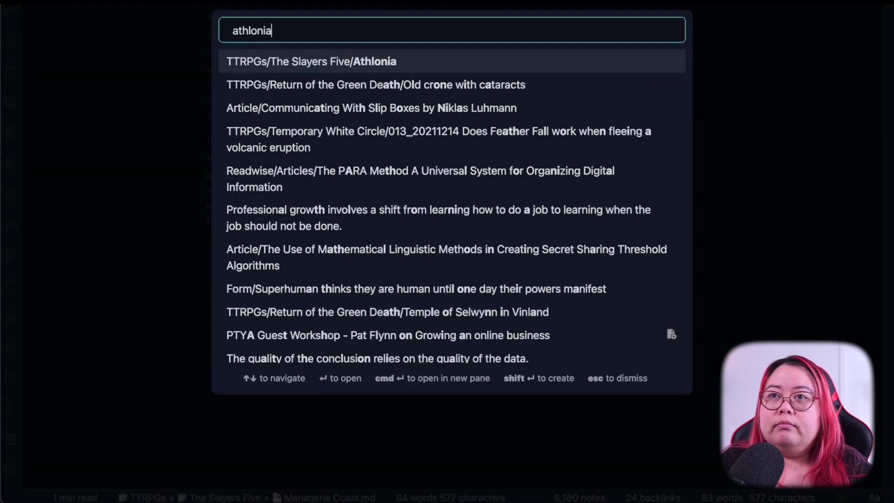
# Open the Athlonia note and scroll down to its actions flowchart.
pyautogui.press('Return')
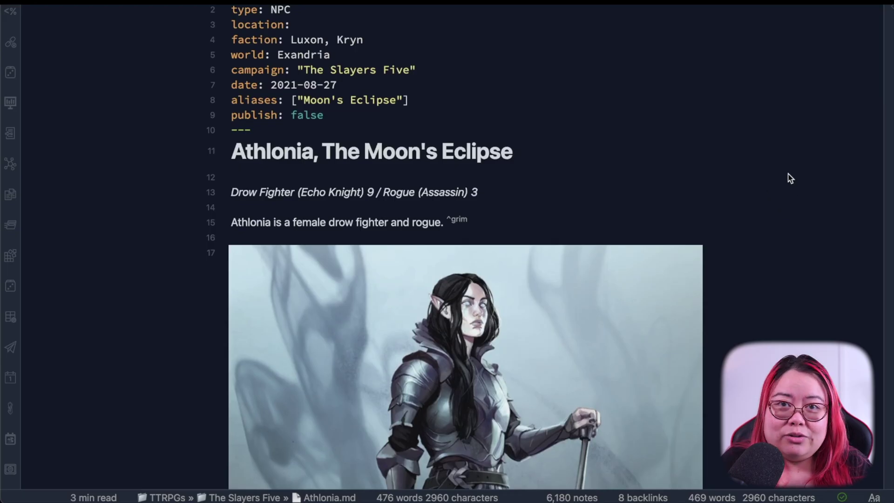
pyautogui.scroll(-20, 760, 233)
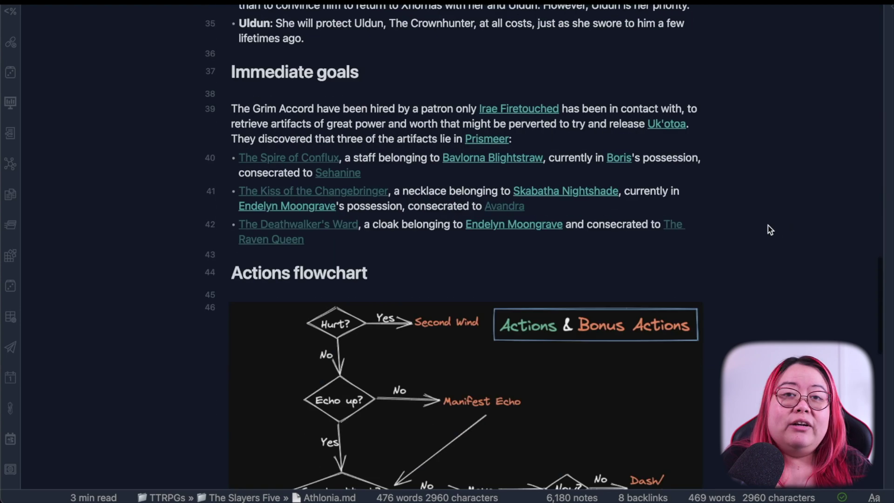
pyautogui.scroll(15, 704, 225)
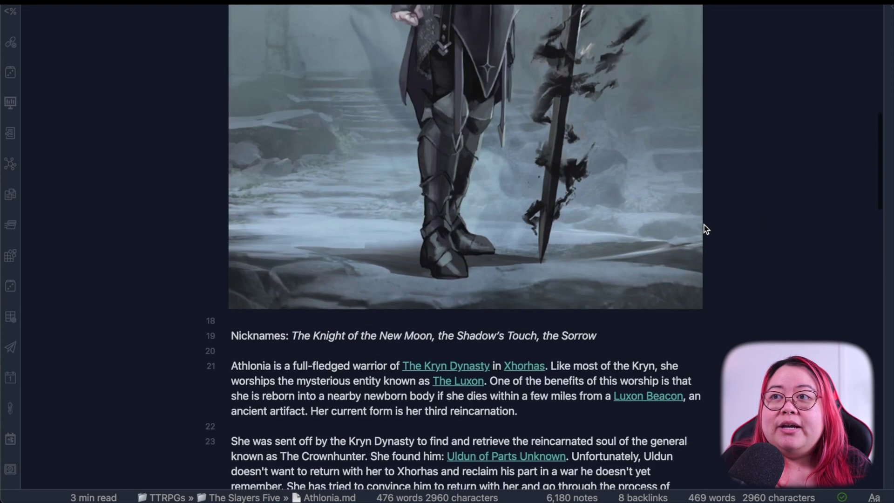
pyautogui.scroll(-10, 705, 225)
pyautogui.scroll(-7, 705, 225)
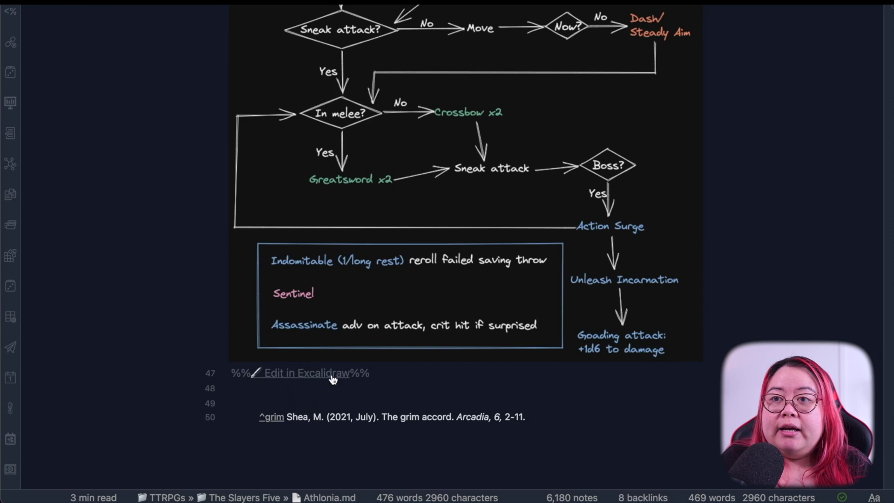
# Open the embedded Athlonia flowchart drawing from line 47 in a new window and maximise it to full screen.
pyautogui.rightClick(309, 372)
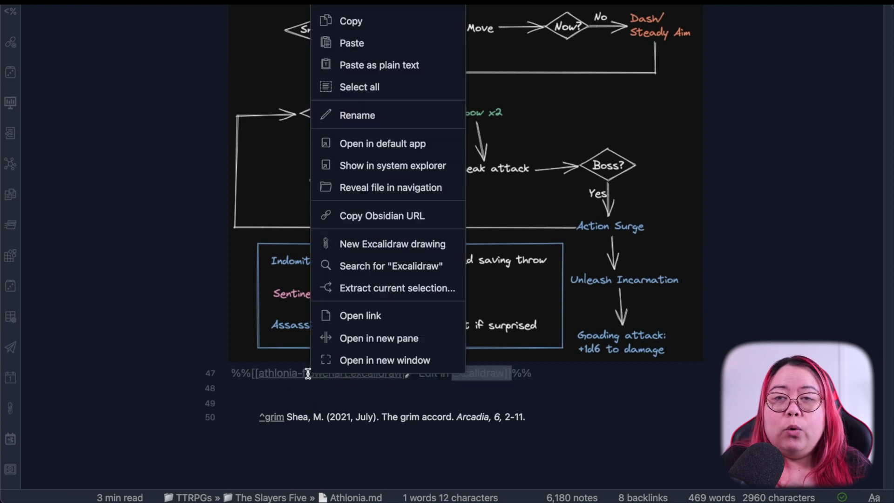
pyautogui.click(308, 374)
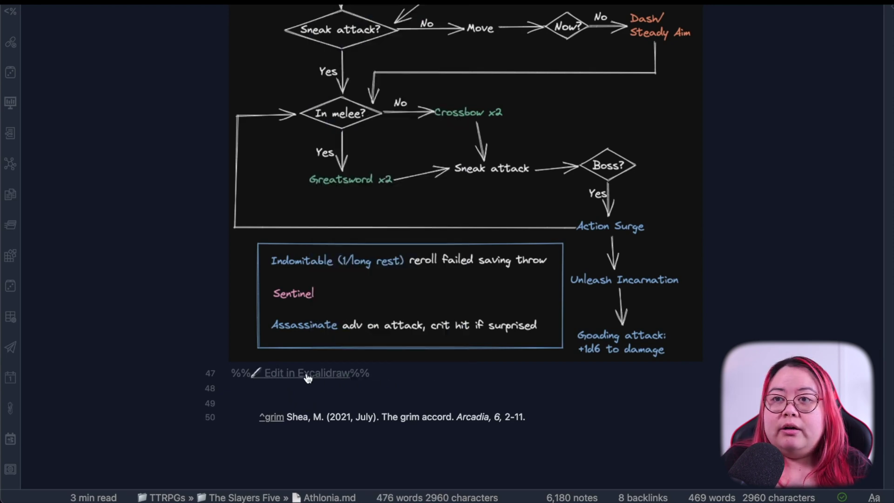
pyautogui.rightClick(307, 373)
pyautogui.click(392, 361)
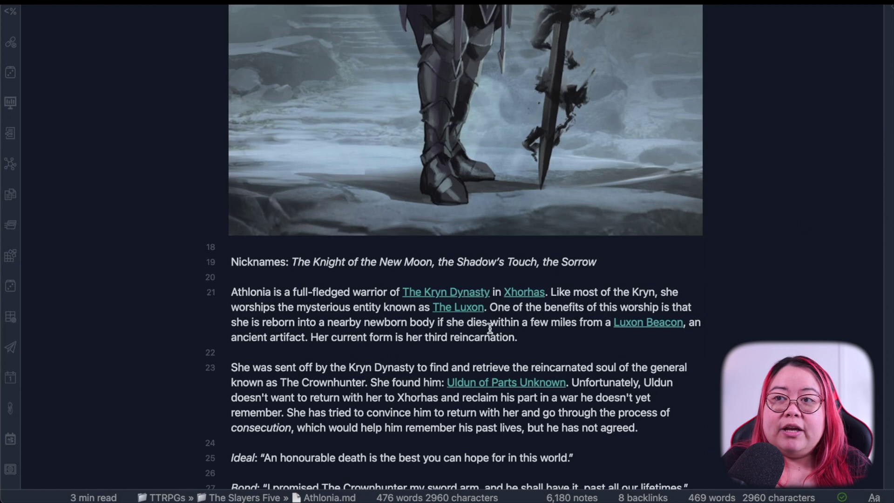
pyautogui.scroll(-4, 488, 329)
pyautogui.scroll(-1, 488, 329)
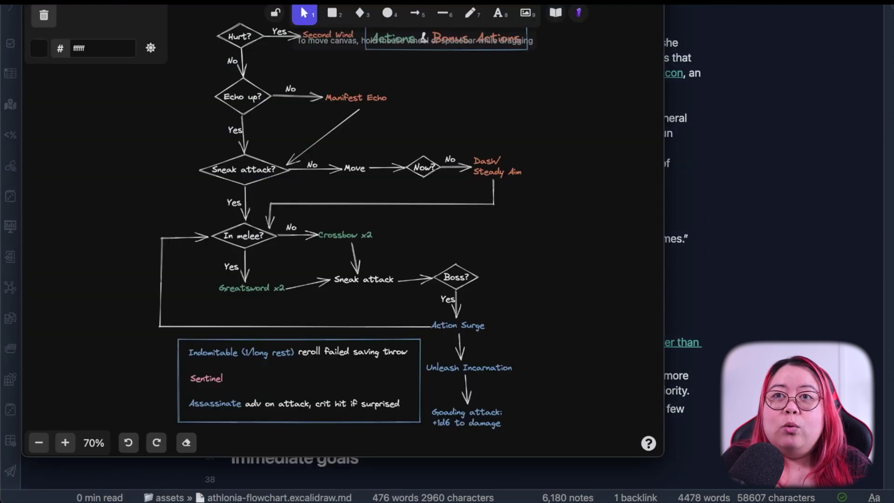
pyautogui.press('ctrl+super+f')
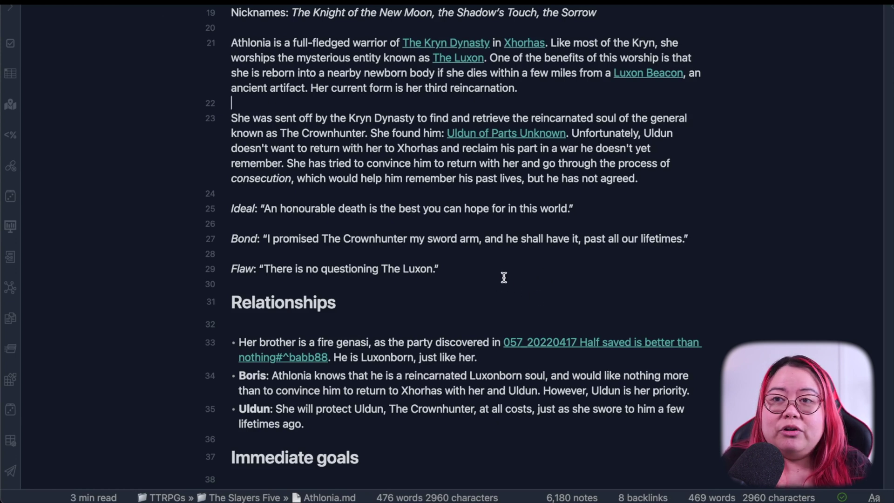
# Run ExcaliBrain Popout Window from the command palette and centre the graph on Bavlorna Blightstraw.
pyautogui.press('super+p')
pyautogui.write('excalibrain')
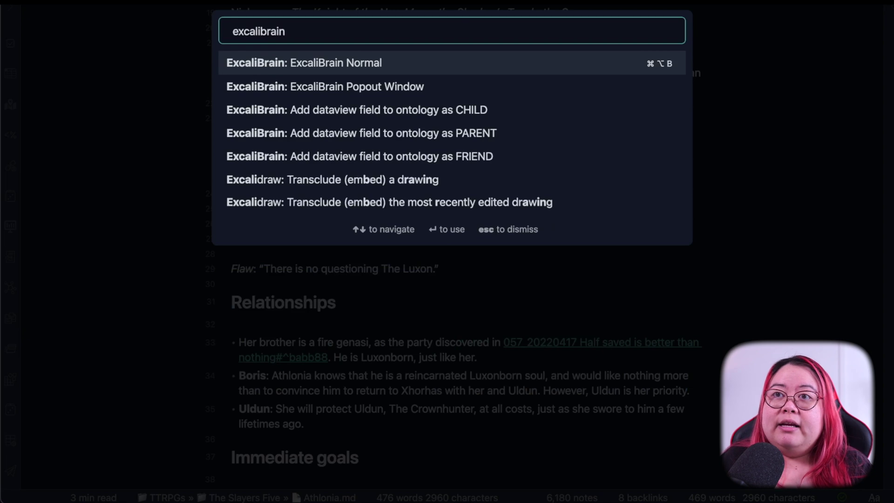
pyautogui.press('Down')
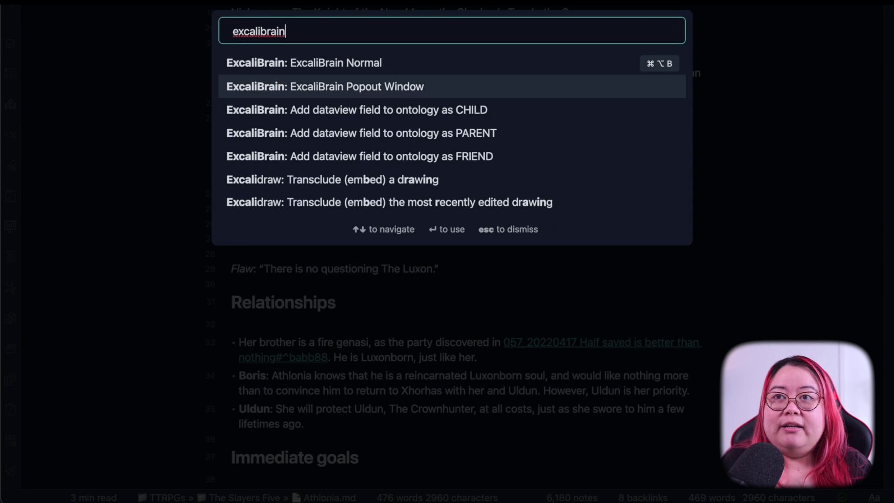
pyautogui.press('Return')
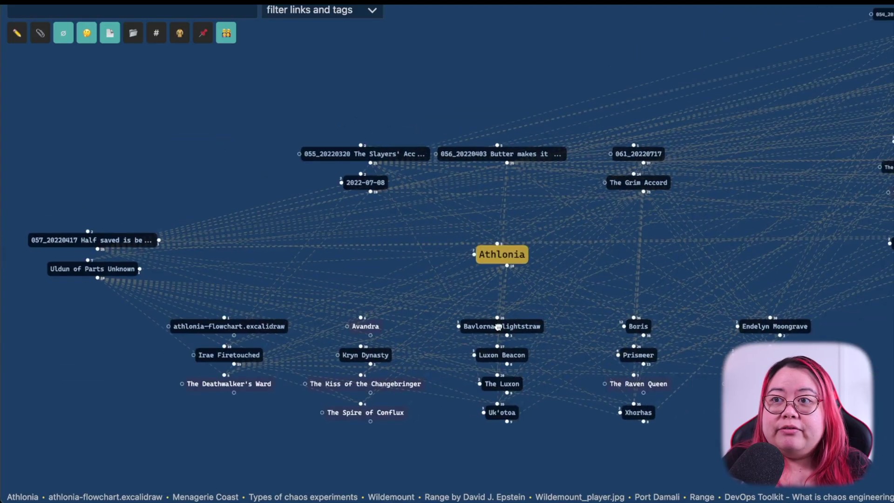
pyautogui.click(526, 327)
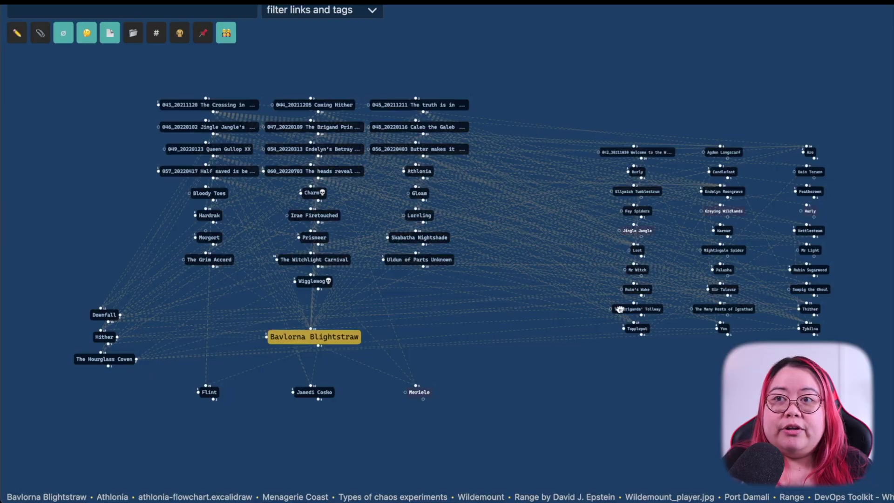
# Re-centre the ExcaliBrain graph on the Uldun of Parts Unknown node.
pyautogui.click(442, 260)
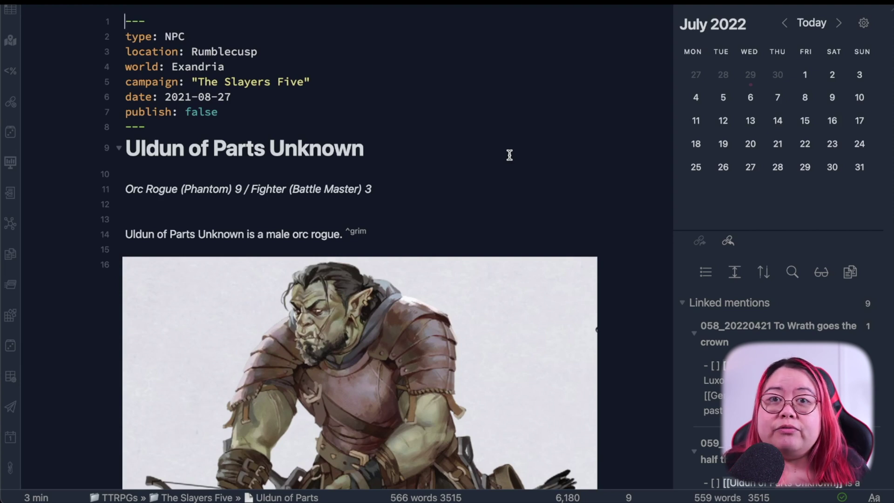
# Close the current note, open Chaos Engineering, and open its Performance Testing link in a side pane.
pyautogui.press('super+w')
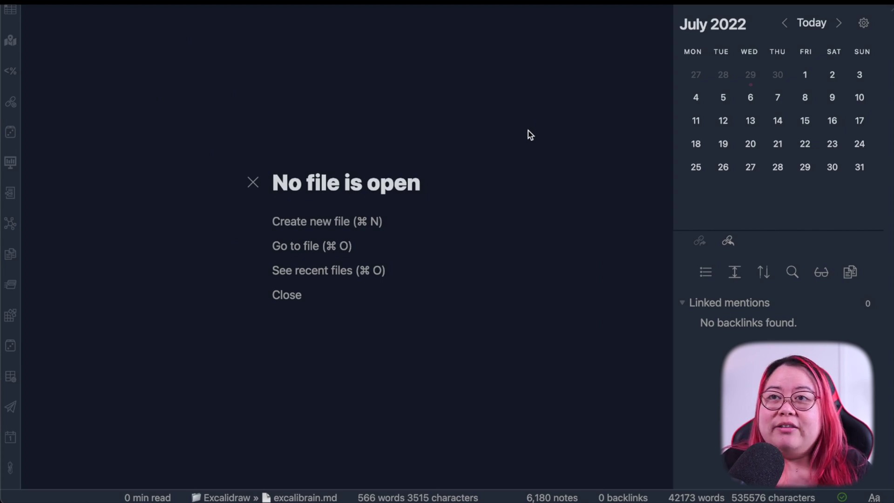
pyautogui.press('super+o')
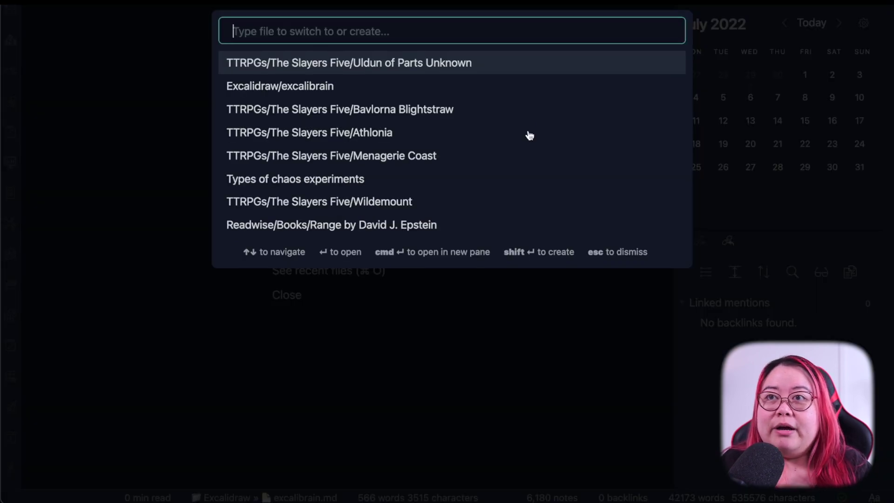
pyautogui.write('chaos')
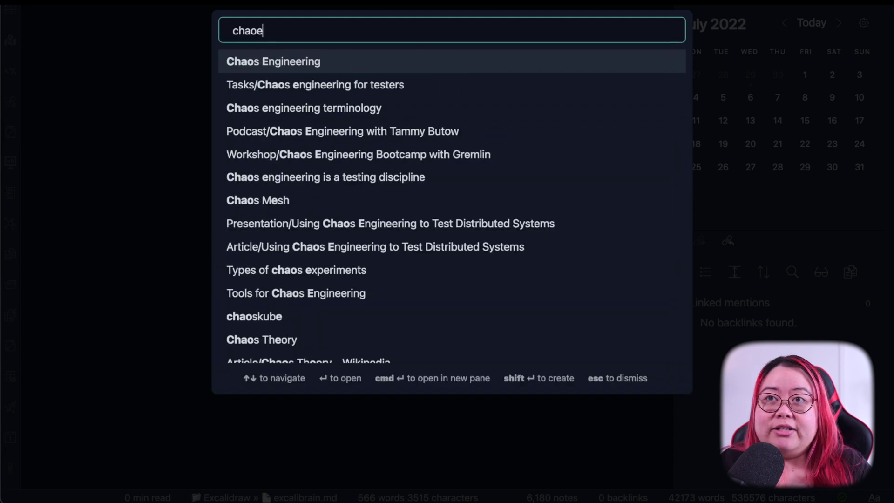
pyautogui.press('BackSpace')
pyautogui.scroll(-1, 326, 200)
pyautogui.click(273, 200)
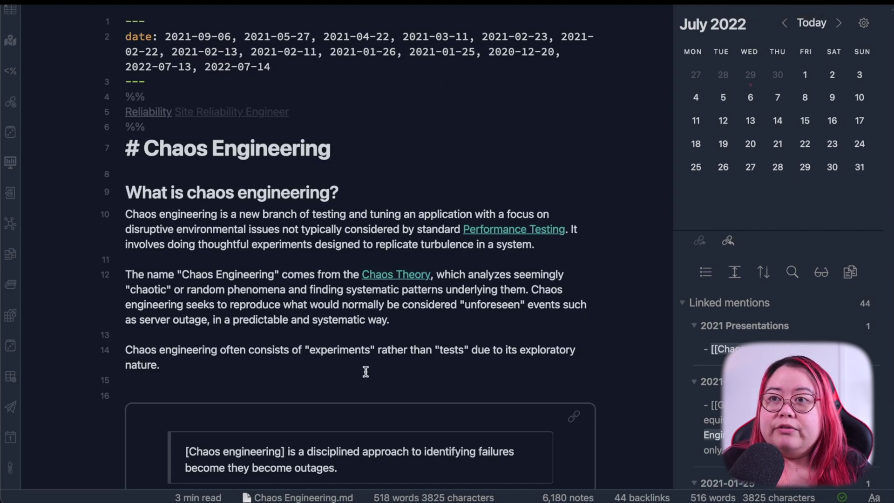
pyautogui.keyDown('super'); pyautogui.click(521, 233); pyautogui.keyUp('super')
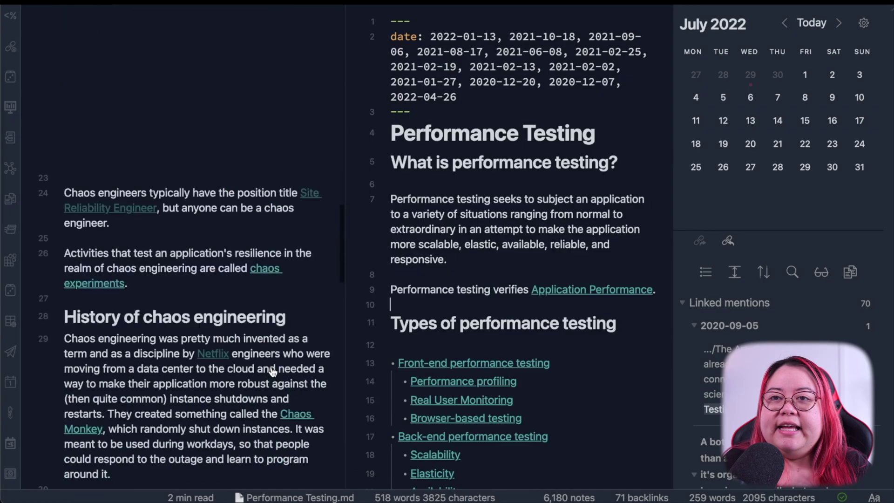
pyautogui.scroll(-7, 274, 371)
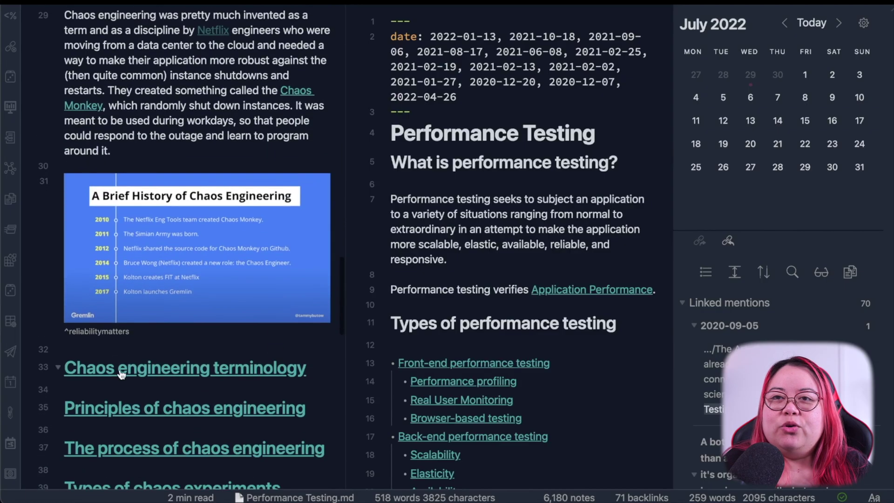
# Open Principles of chaos engineering in a new window, with the Observability note in a side pane.
pyautogui.rightClick(129, 413)
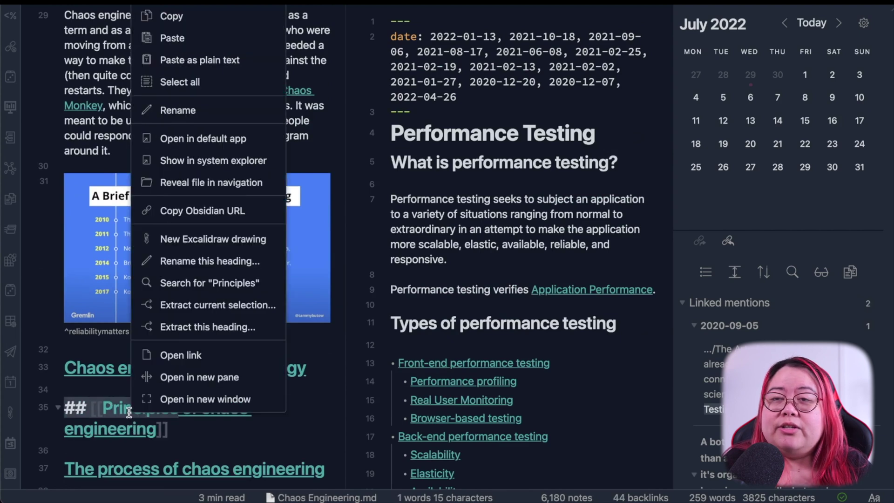
pyautogui.click(244, 399)
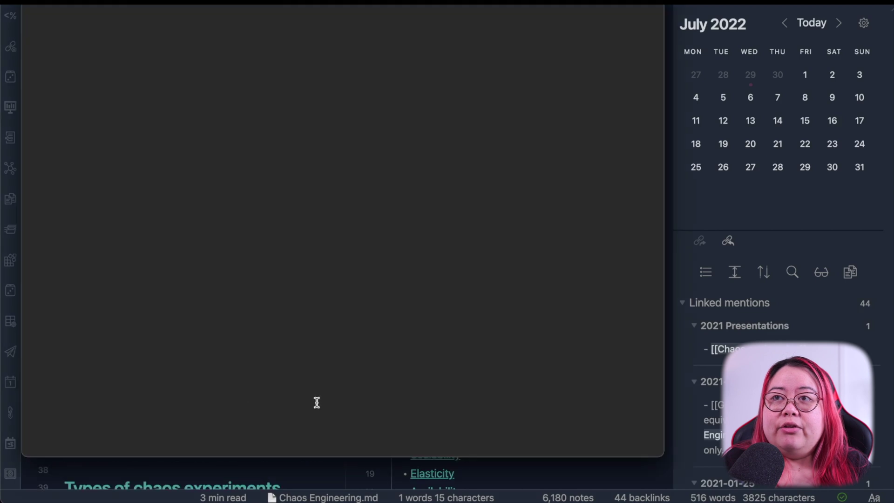
pyautogui.keyDown('ctrl'); pyautogui.click(351, 142); pyautogui.keyUp('ctrl')
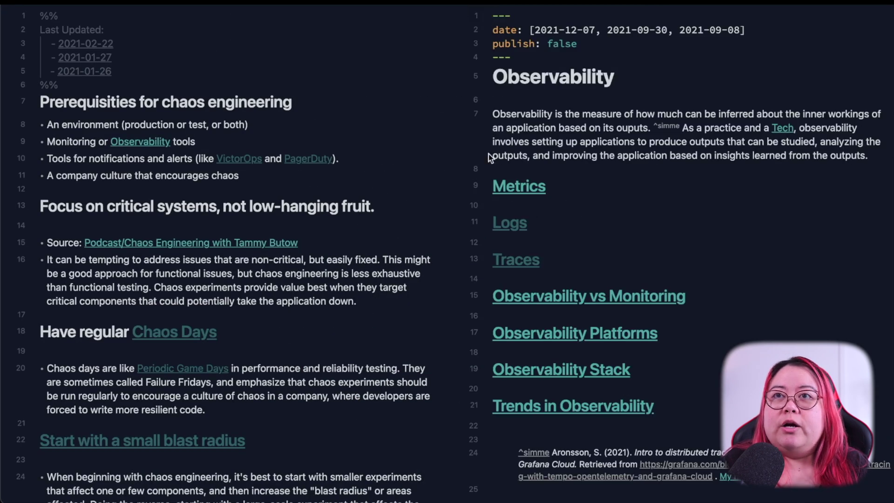
pyautogui.click(242, 2)
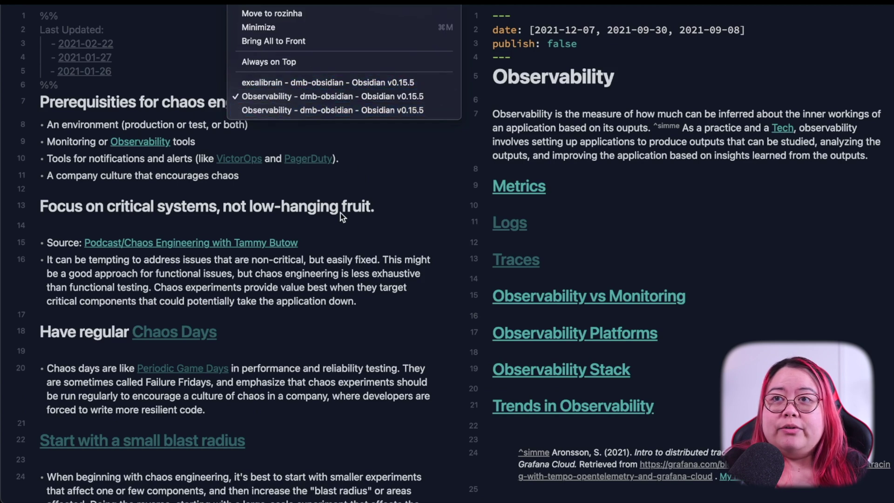
pyautogui.click(339, 112)
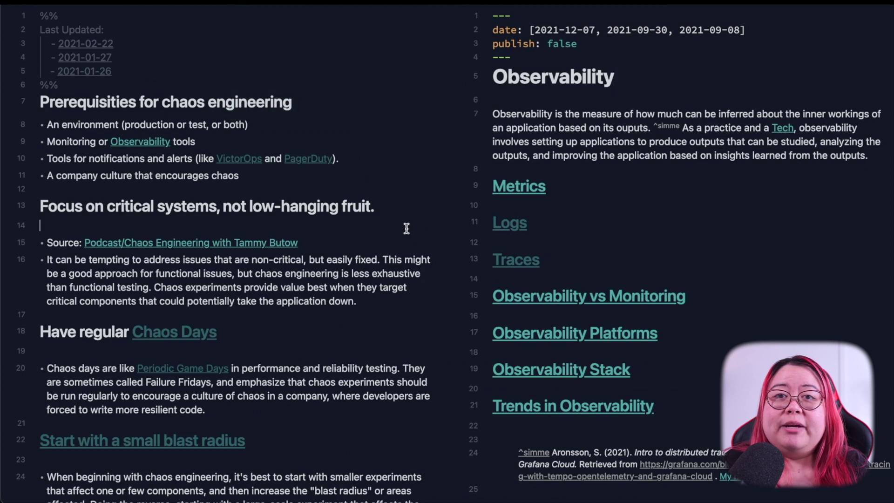
# Save the current arrangement as workspace layout 'Chaos' via Workspaces: Manage workspace layouts.
pyautogui.press('cmd+p')
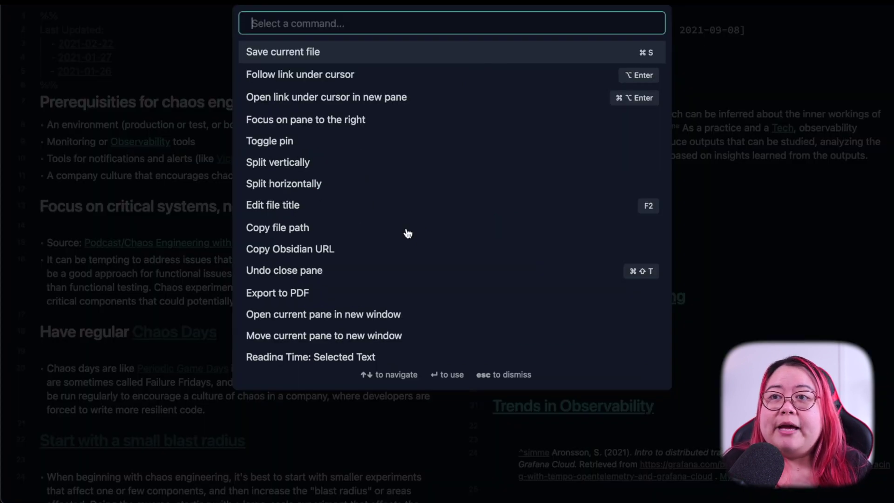
pyautogui.write('works')
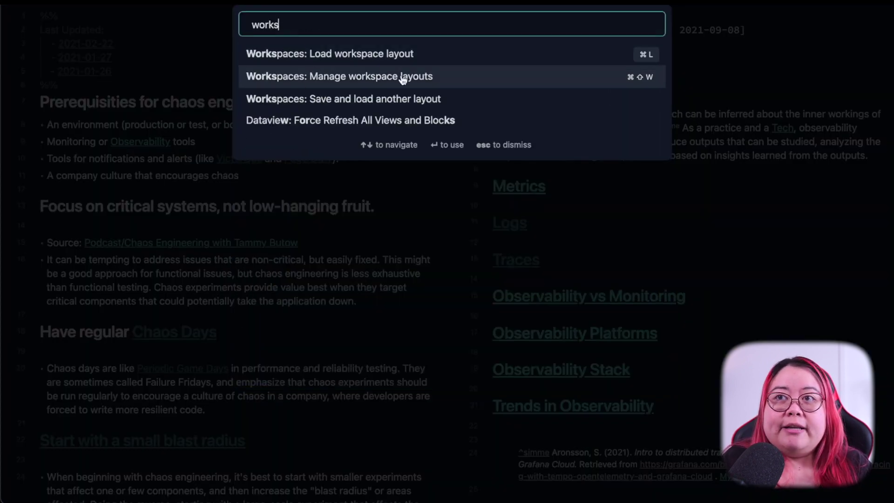
pyautogui.click(631, 79)
pyautogui.write('Chaos')
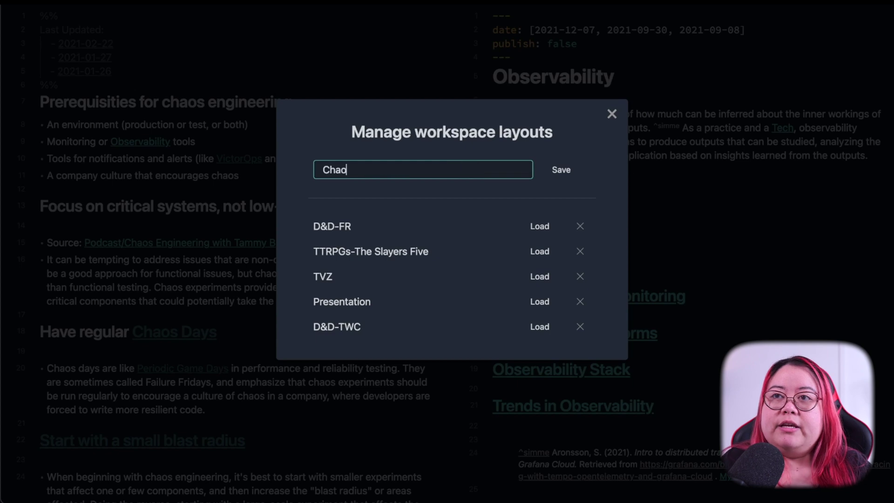
pyautogui.click(572, 173)
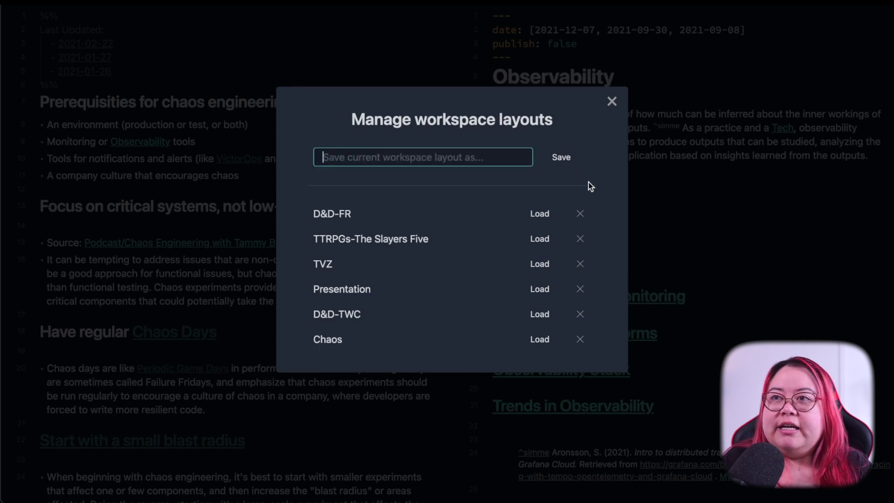
# Close both note panes and the right sidebar, then load the saved Chaos workspace layout.
pyautogui.click(613, 99)
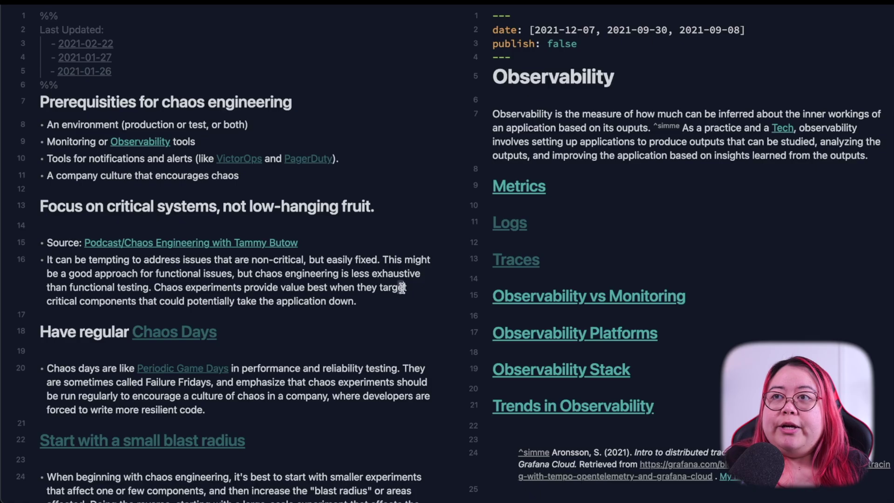
pyautogui.hotkey('ctrl', 'w')
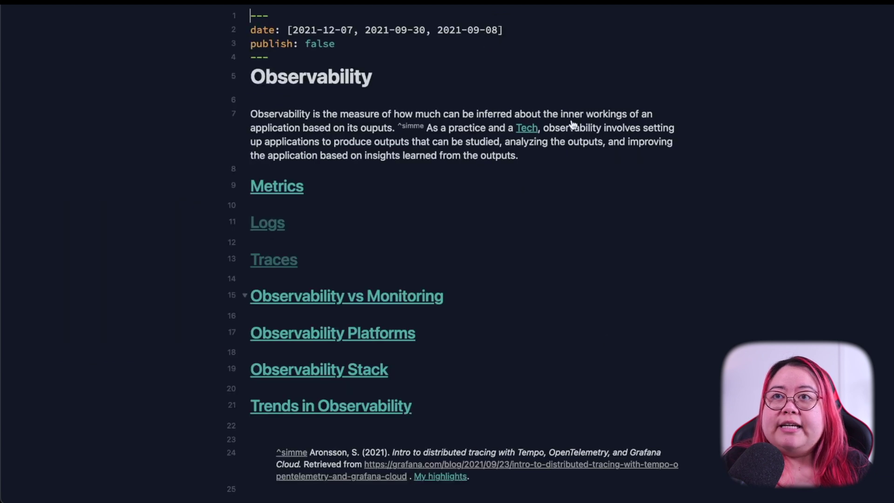
pyautogui.hotkey('ctrl', 'w')
pyautogui.click(242, 3)
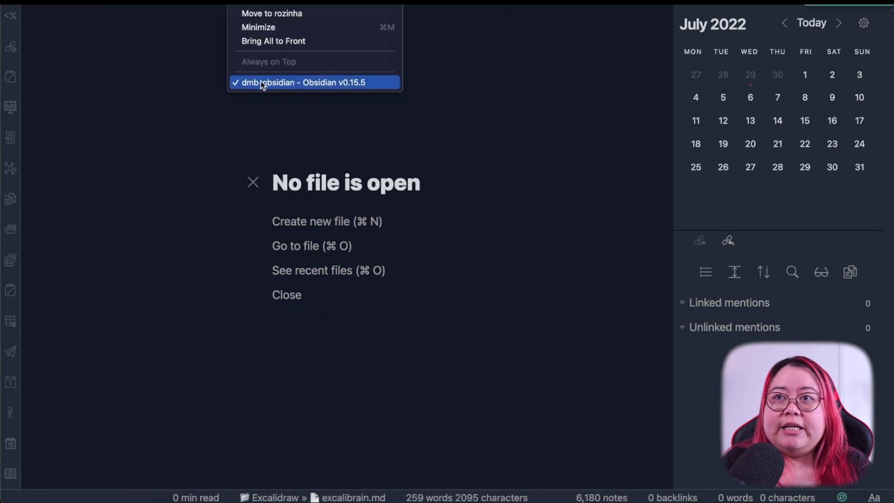
pyautogui.click(546, 154)
pyautogui.press('super+shift+r')
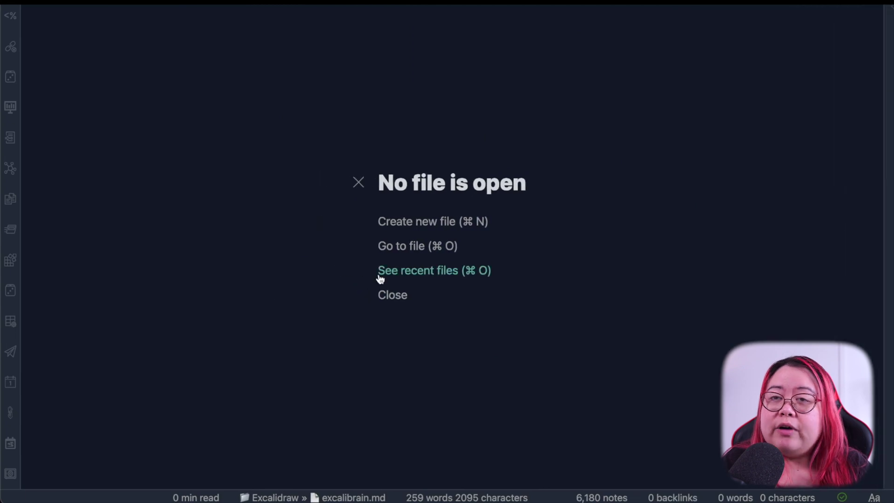
pyautogui.press('super+shift+w')
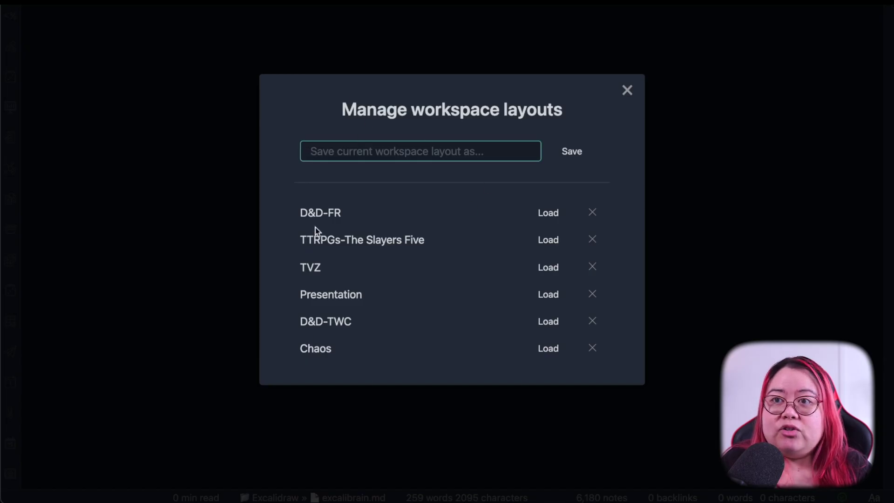
pyautogui.click(543, 353)
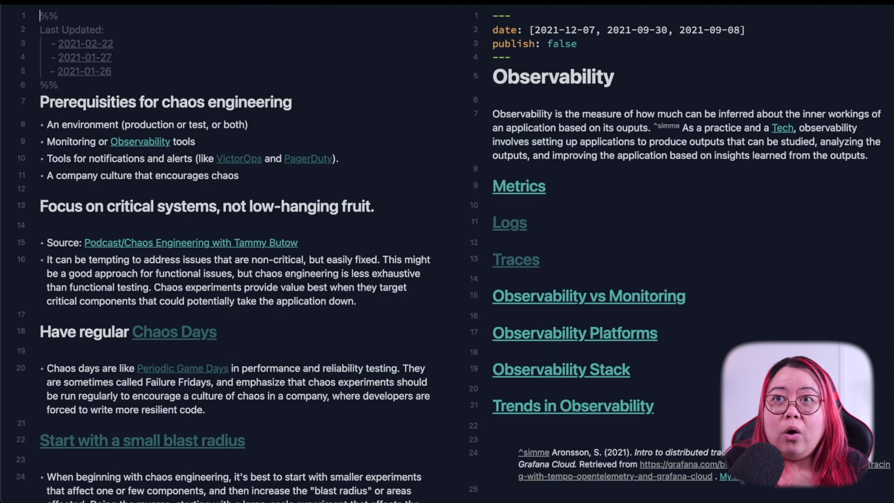
# Bring the Chaos Engineering window forward, then the excalibrain graph window, from the Window menu.
pyautogui.click(242, 2)
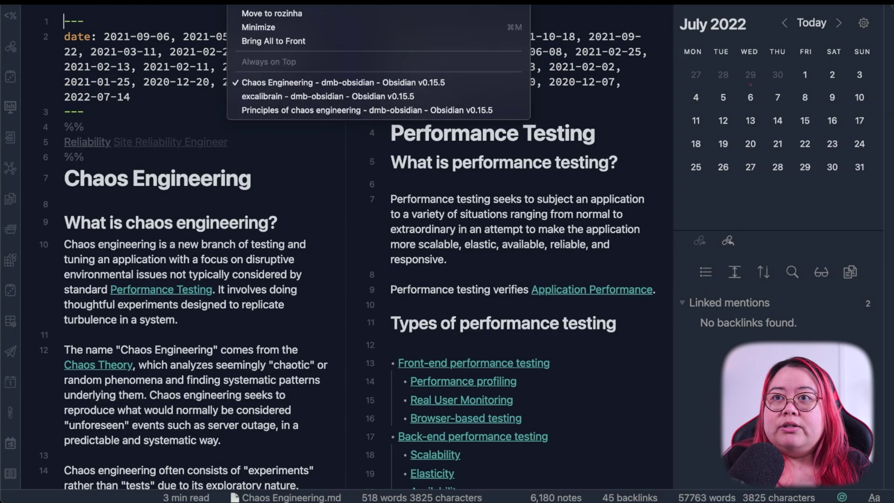
pyautogui.click(282, 82)
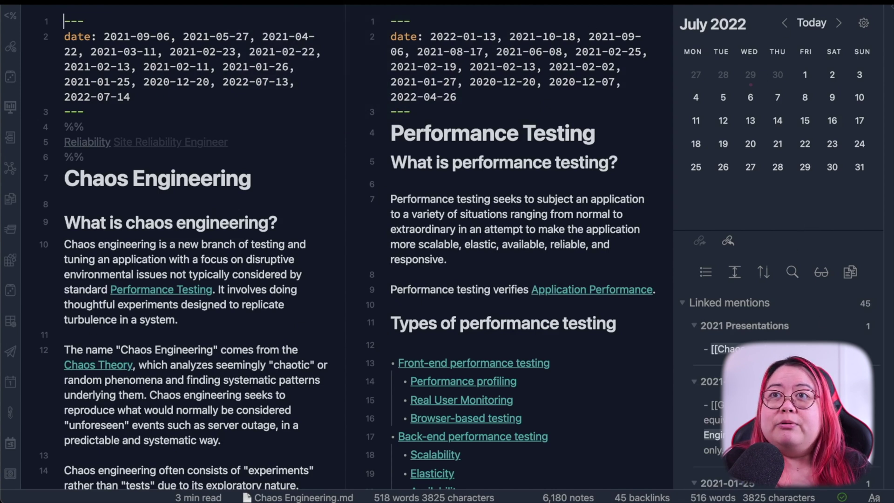
pyautogui.click(242, 1)
pyautogui.click(310, 95)
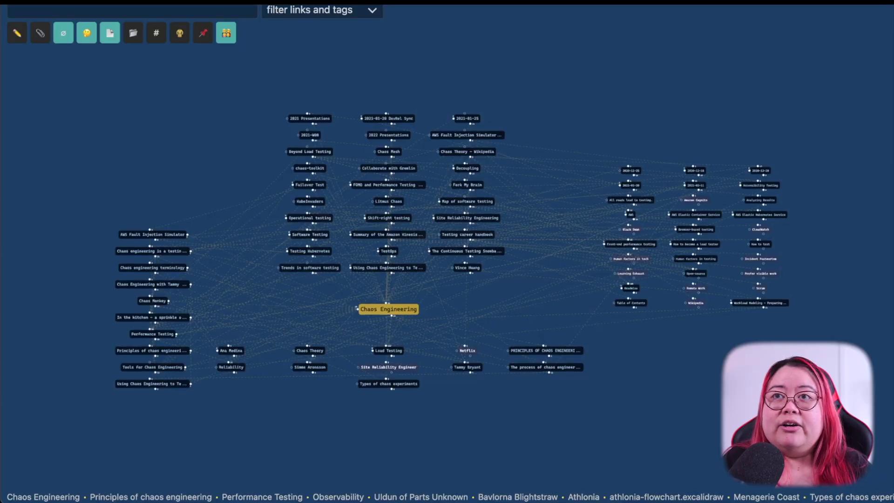
# Switch to the Principles of chaos engineering window from the Window menu.
pyautogui.click(242, 1)
pyautogui.click(334, 114)
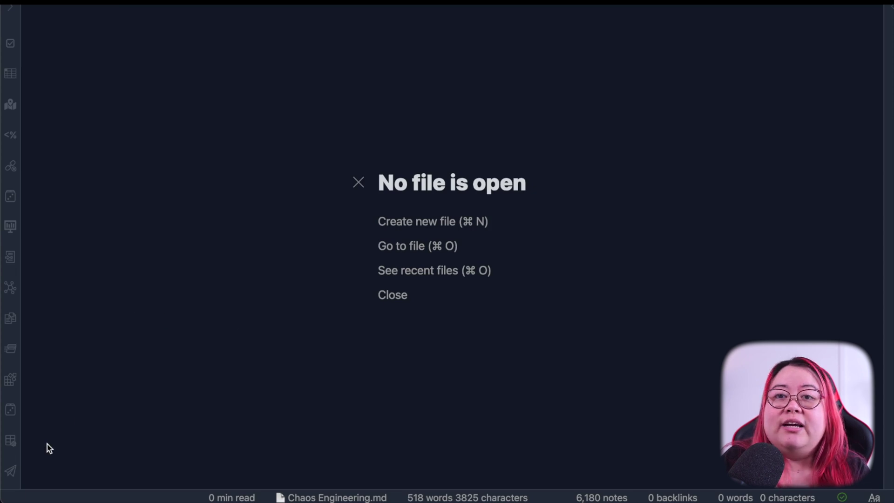
# Relaunch from Settings > About to apply the update, then confirm version v0.15.6 with installer v0.13.23.
pyautogui.click(11, 459)
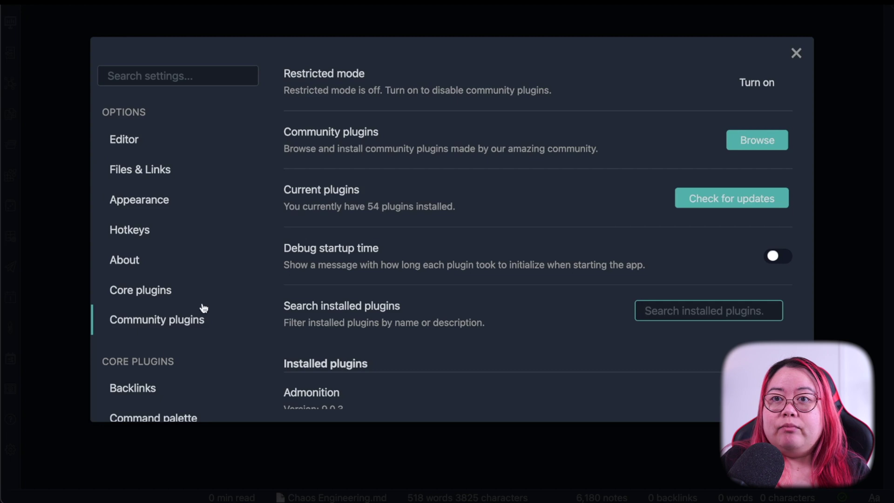
pyautogui.click(129, 264)
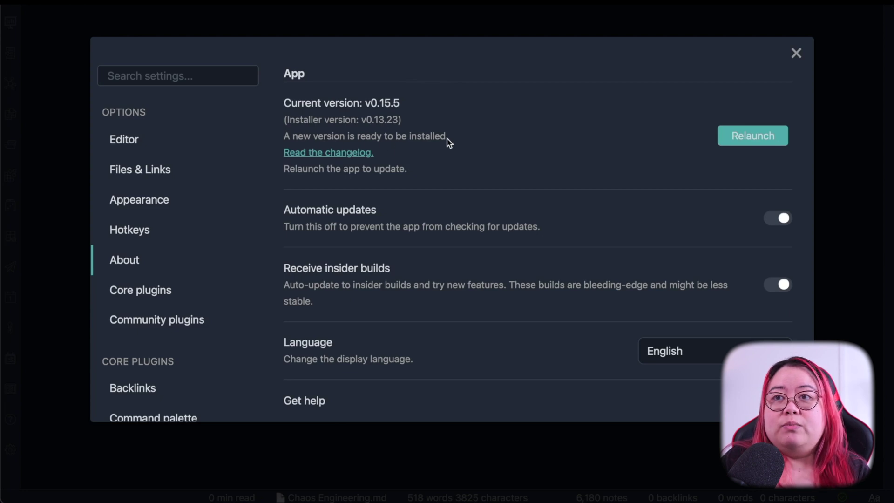
pyautogui.click(764, 142)
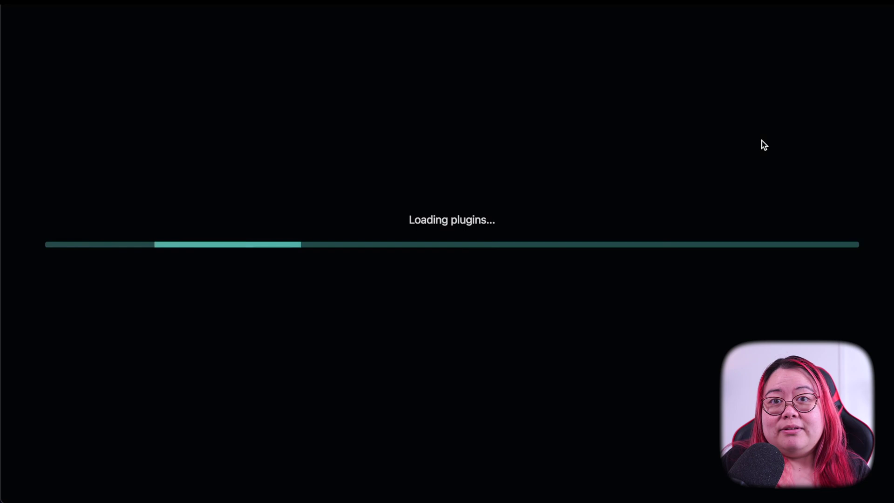
pyautogui.click(6, 459)
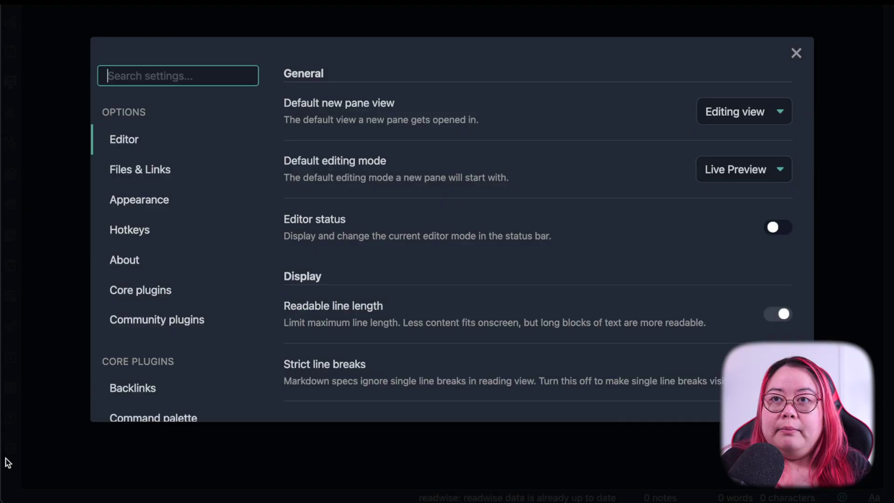
pyautogui.click(143, 259)
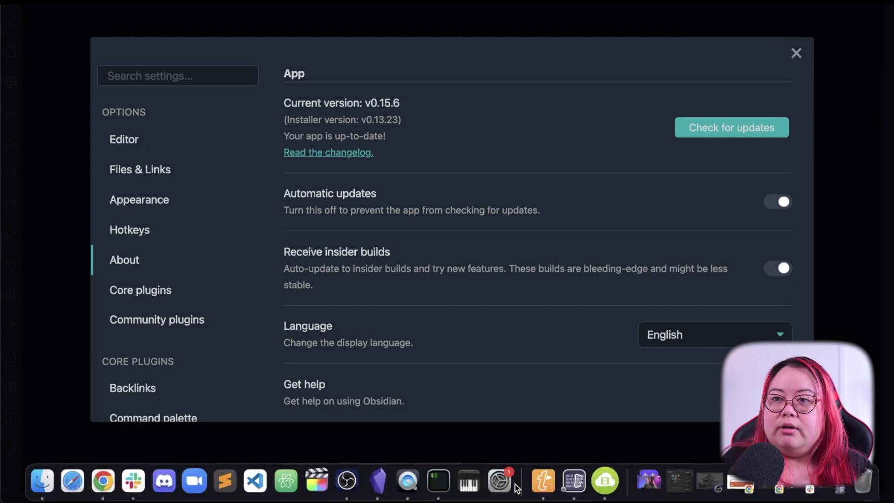
# Go to the Obsidian website (obsidian.md) in Chrome and scroll to the download section.
pyautogui.click(71, 481)
pyautogui.write('obs')
pyautogui.press('Return')
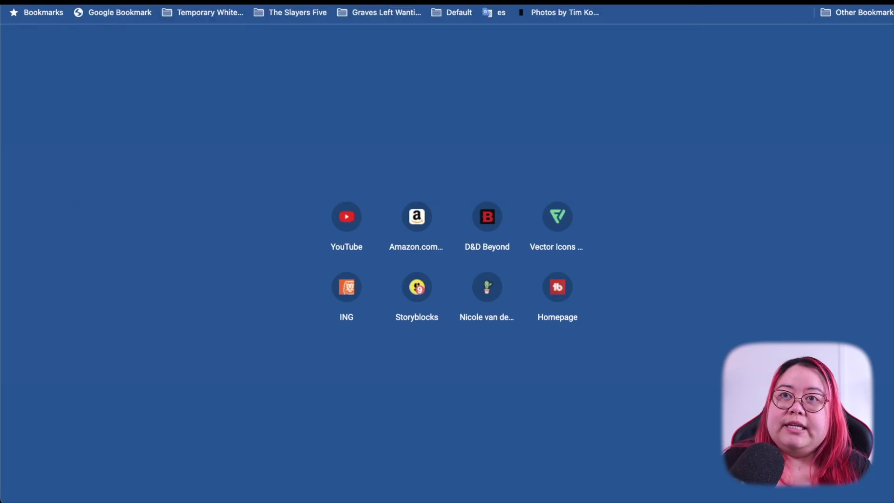
pyautogui.scroll(-4, 373, 260)
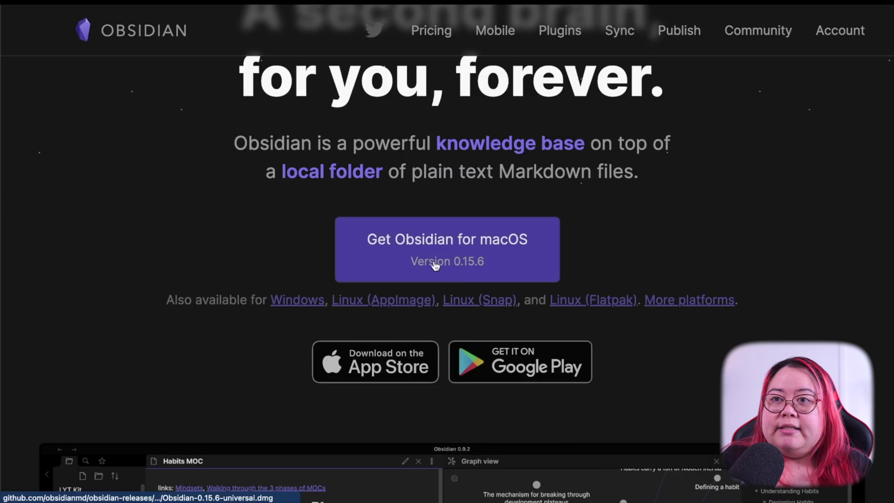
# Download and save the Obsidian 0.15.6 macOS installer, Obsidian-0.15.6-universal.dmg.
pyautogui.click(401, 263)
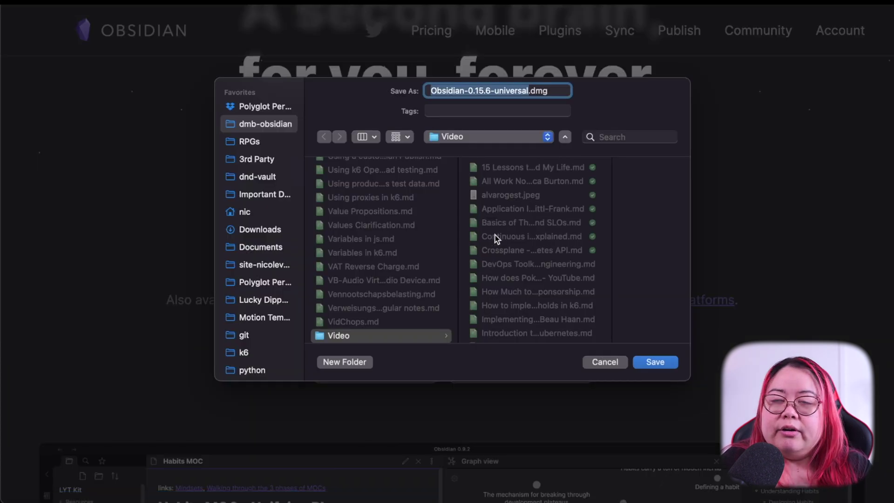
pyautogui.click(640, 362)
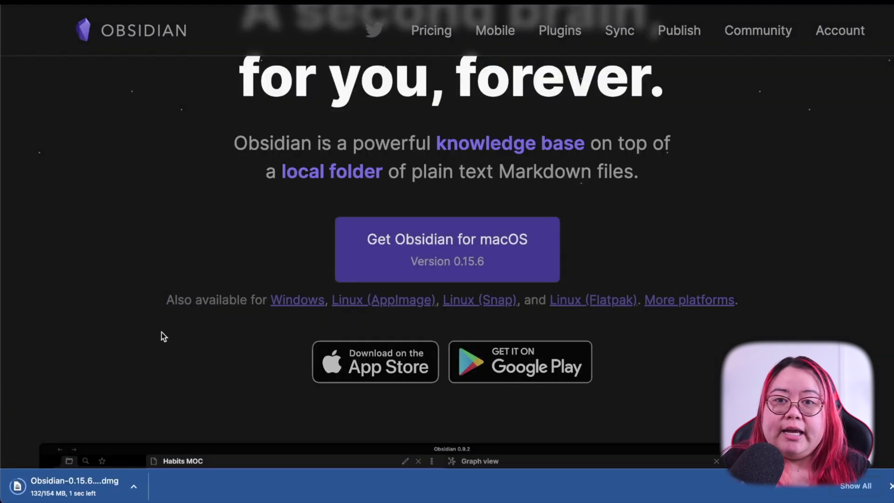
pyautogui.rightClick(69, 484)
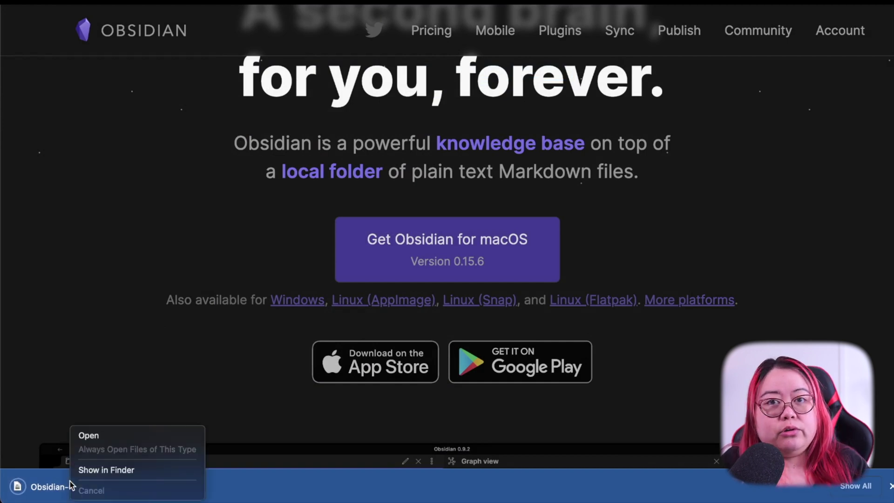
pyautogui.click(54, 490)
# Install Obsidian.app from the disk image over the old copy in Applications, then launch it.
pyautogui.click(53, 490)
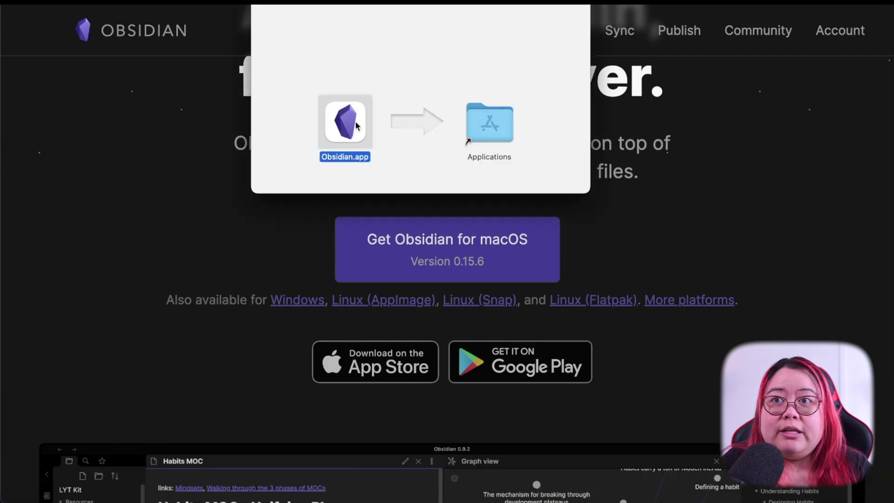
pyautogui.moveTo(356, 126); pyautogui.dragTo(501, 122)
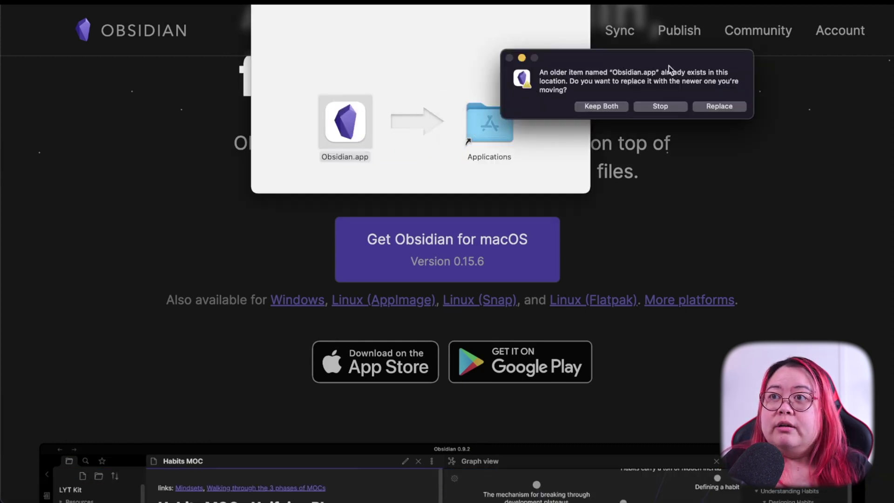
pyautogui.click(734, 106)
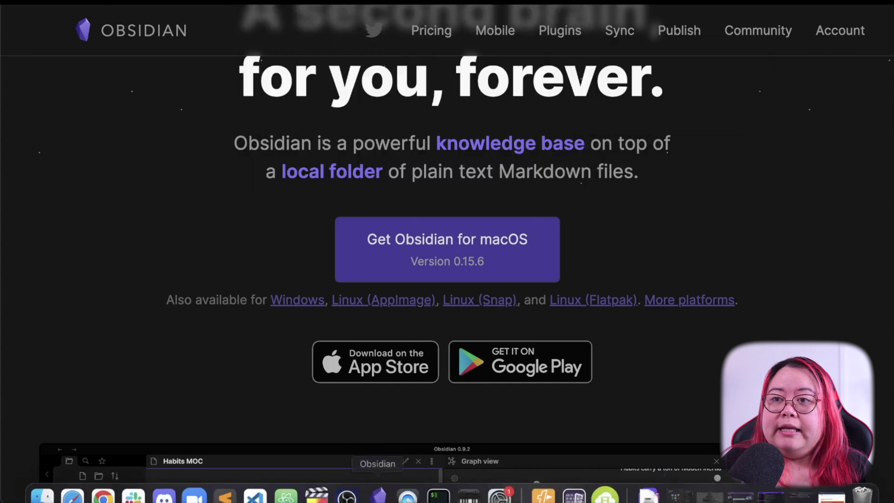
pyautogui.click(378, 494)
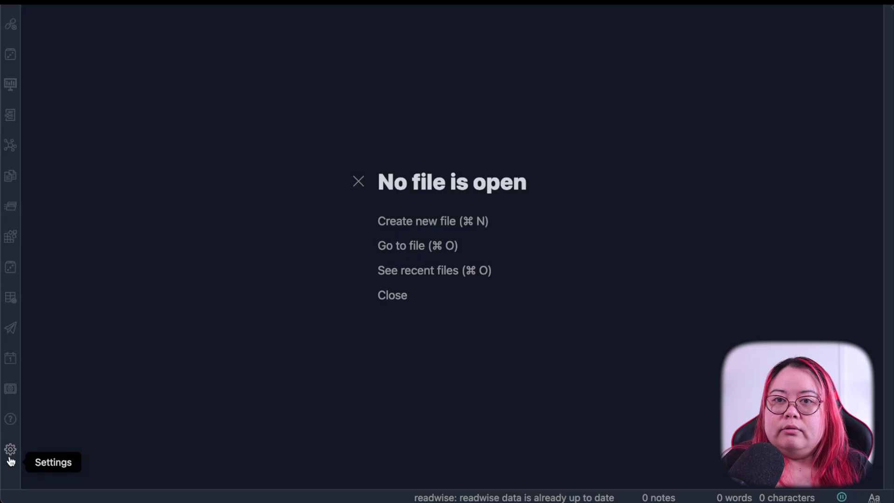
# Show Obsidian's About settings, confirming the current and installer versions are both v0.15.6.
pyautogui.click(10, 453)
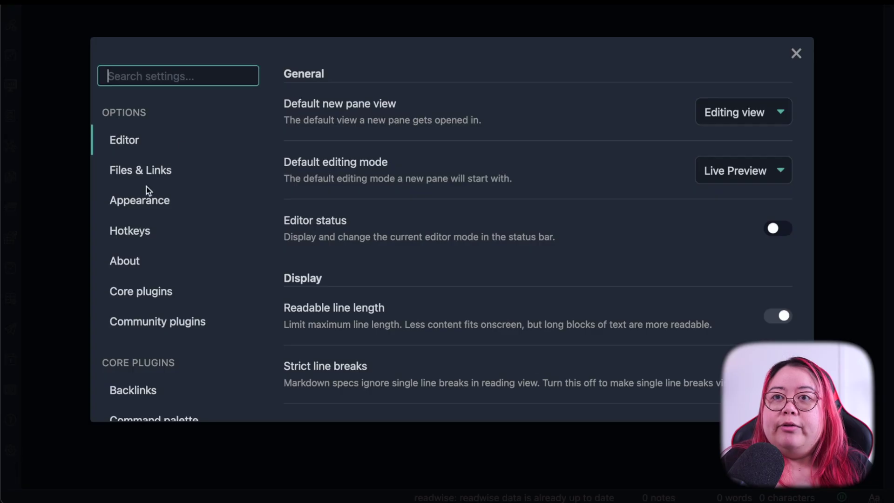
pyautogui.click(125, 262)
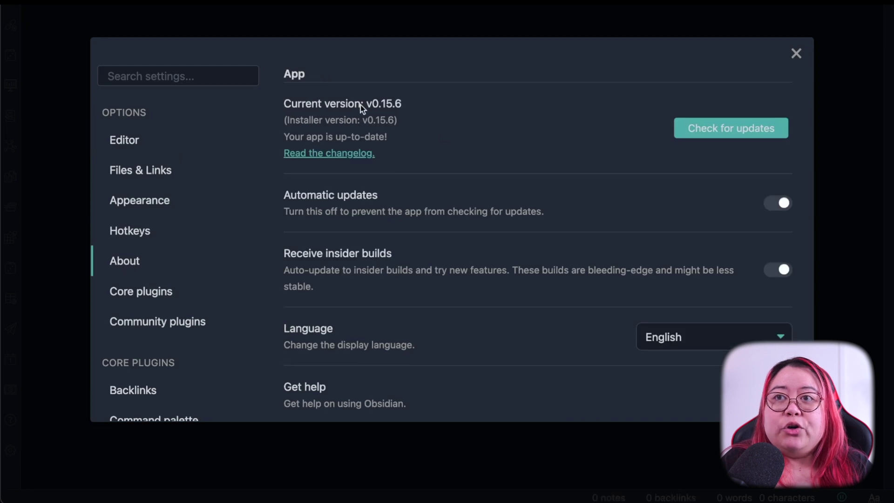